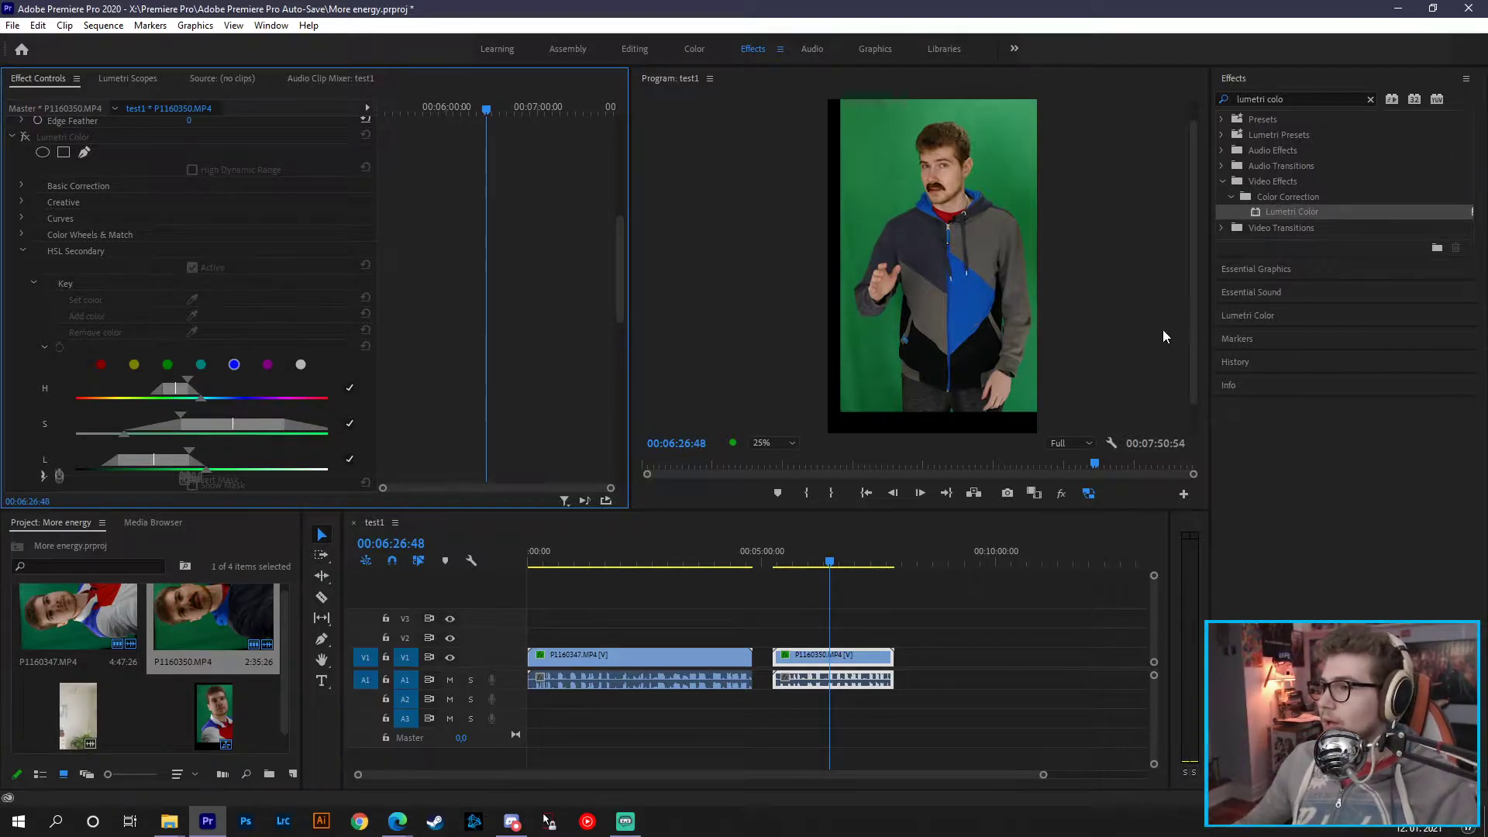
Step: Enable the Lumetri Color effect on clip P1160350.MP4 and move the playhead to 00:01:59:01 over the first clip
click(23, 137)
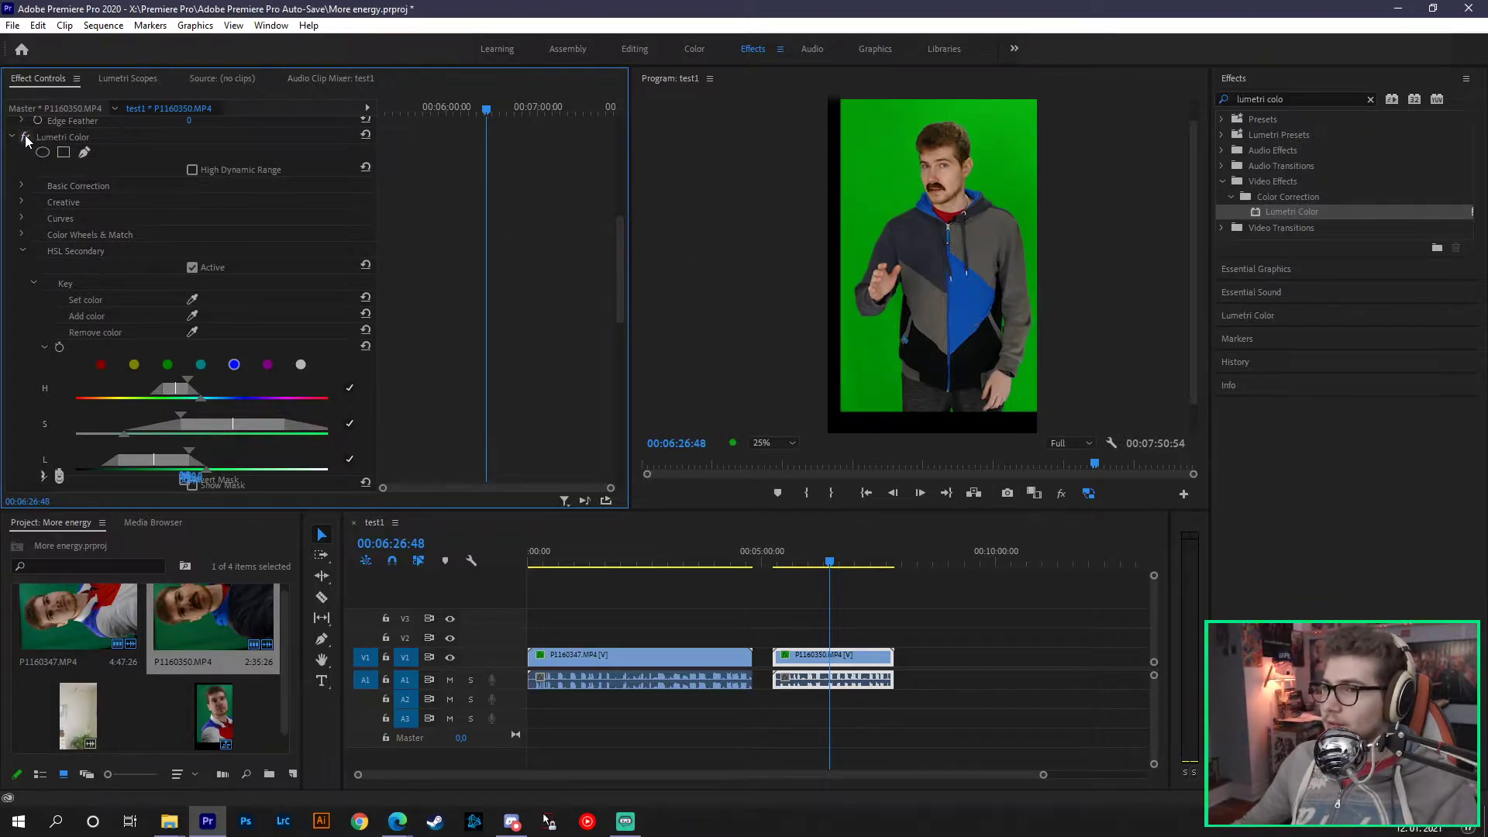
click(622, 561)
drag(624, 562, 623, 563)
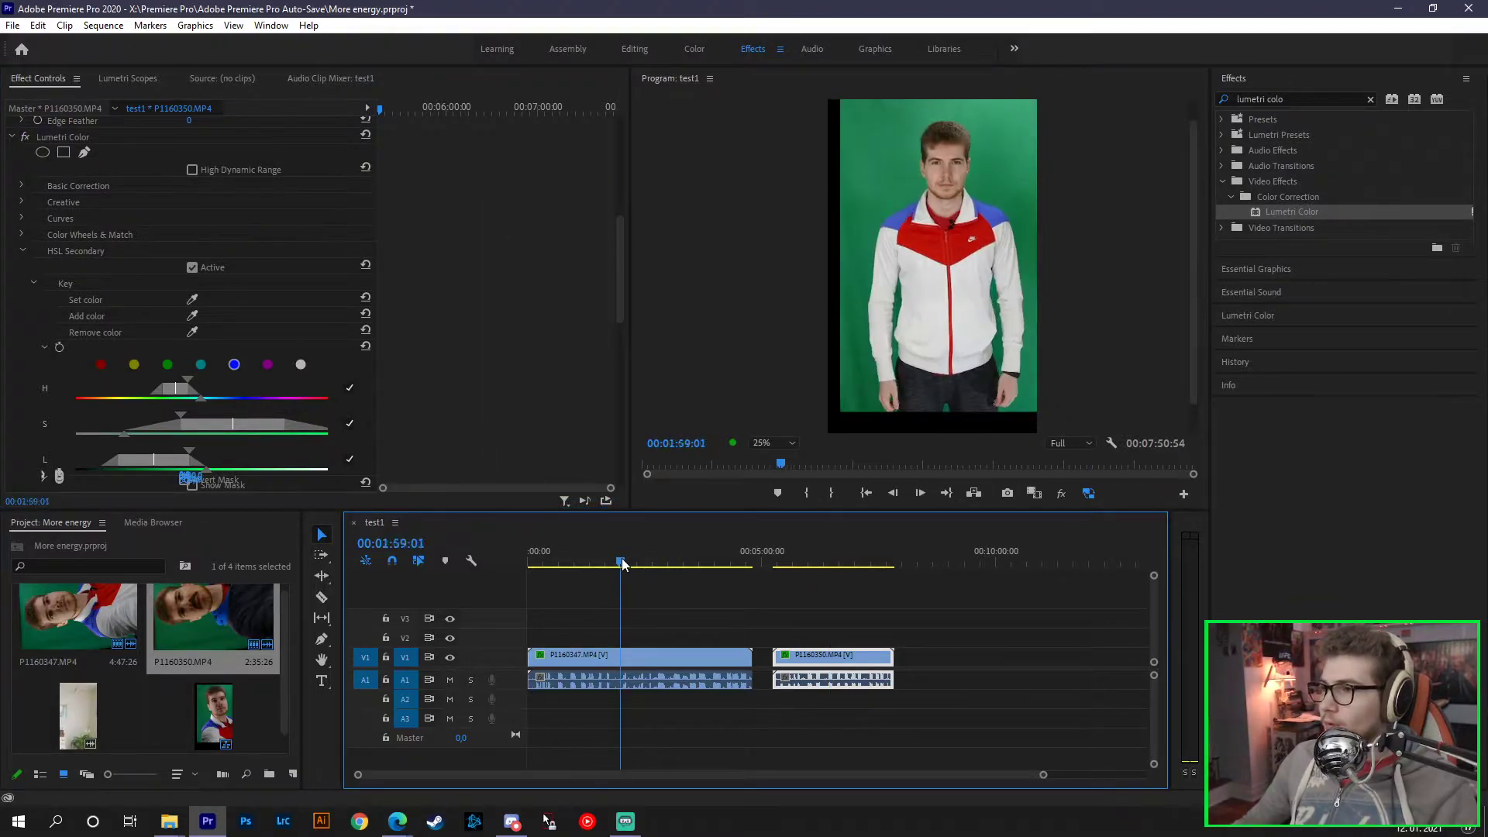
Step: Search the effects for "lumetri color" and apply Lumetri Color to the P1160347.MP4 clip on the timeline
click(1368, 100)
click(1243, 97)
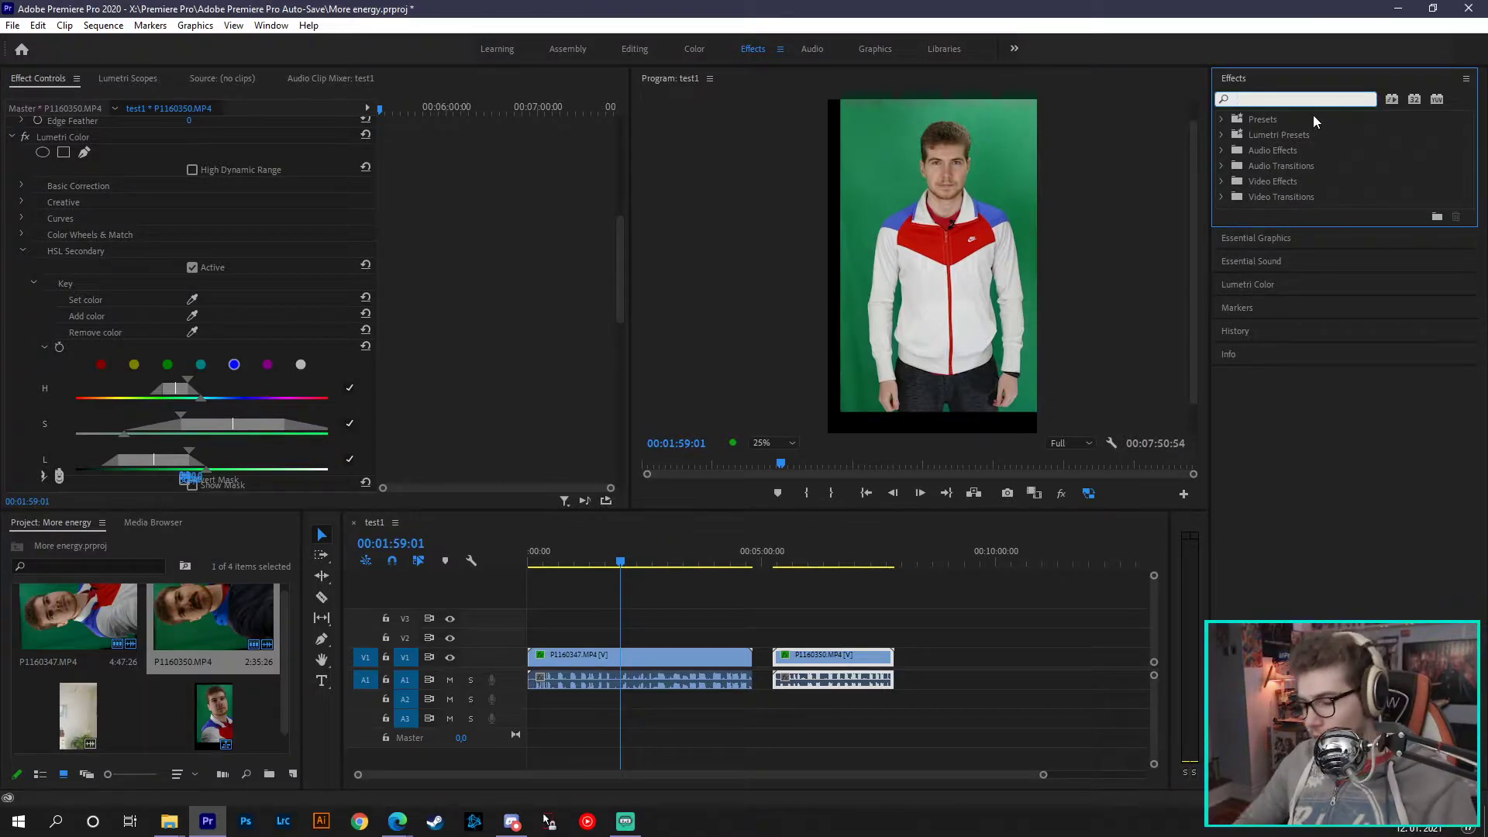
text(lumetri color)
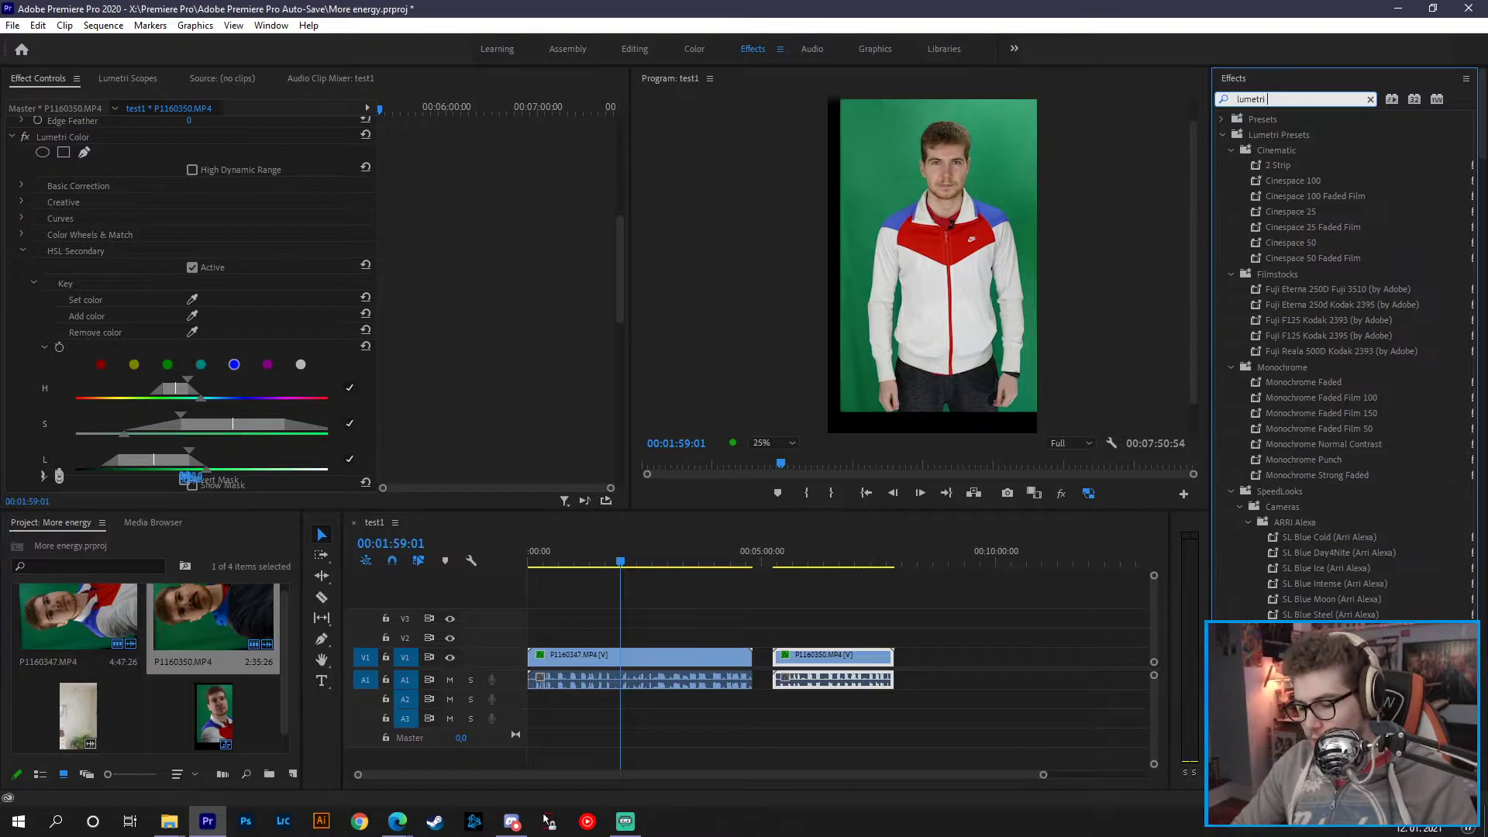
drag(1318, 212, 605, 665)
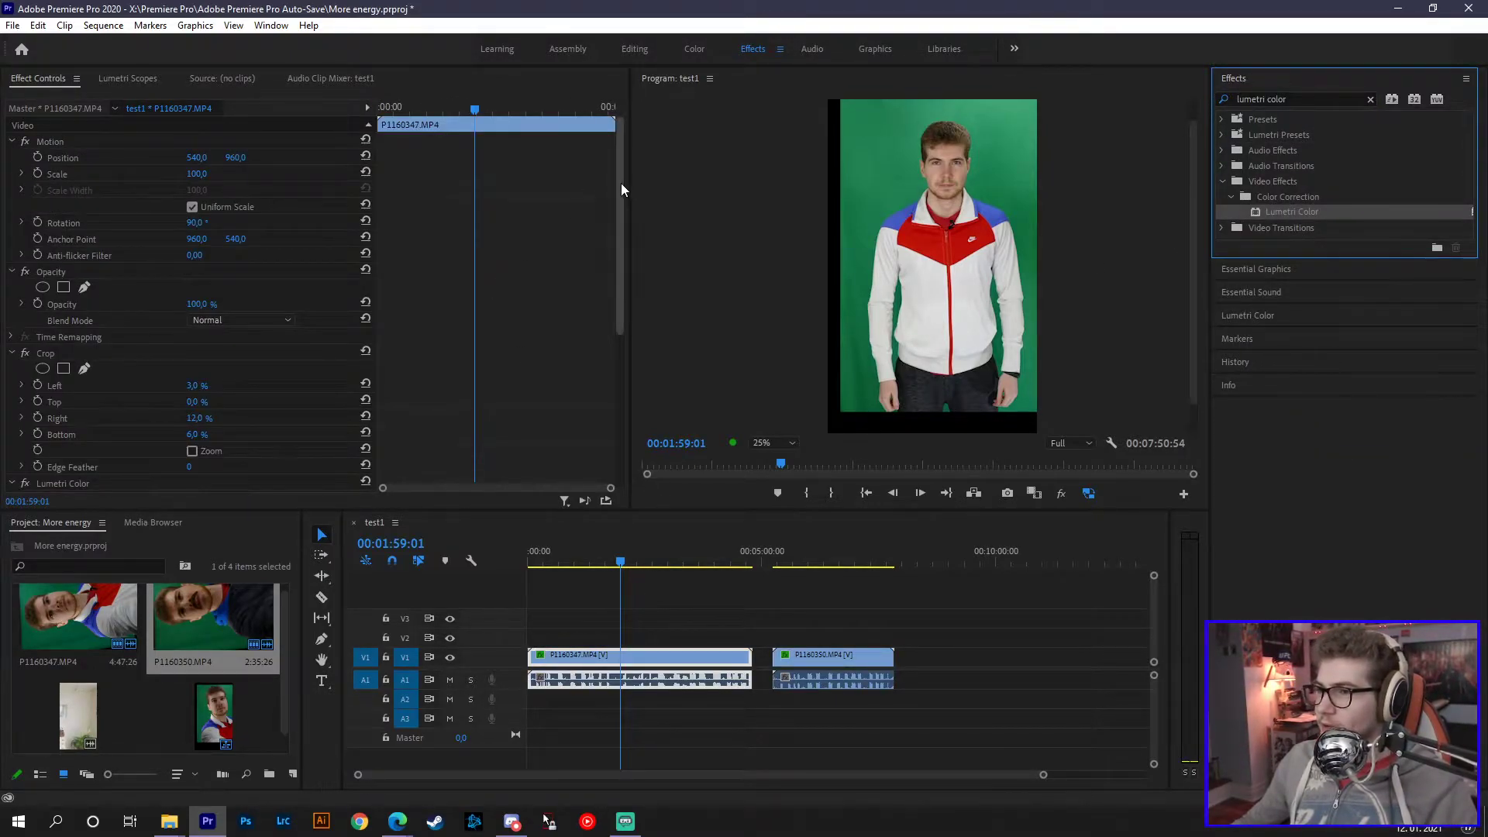
Step: Compare the P1160347.MP4 clip with its Crop effect switched off and on
drag(621, 183, 611, 220)
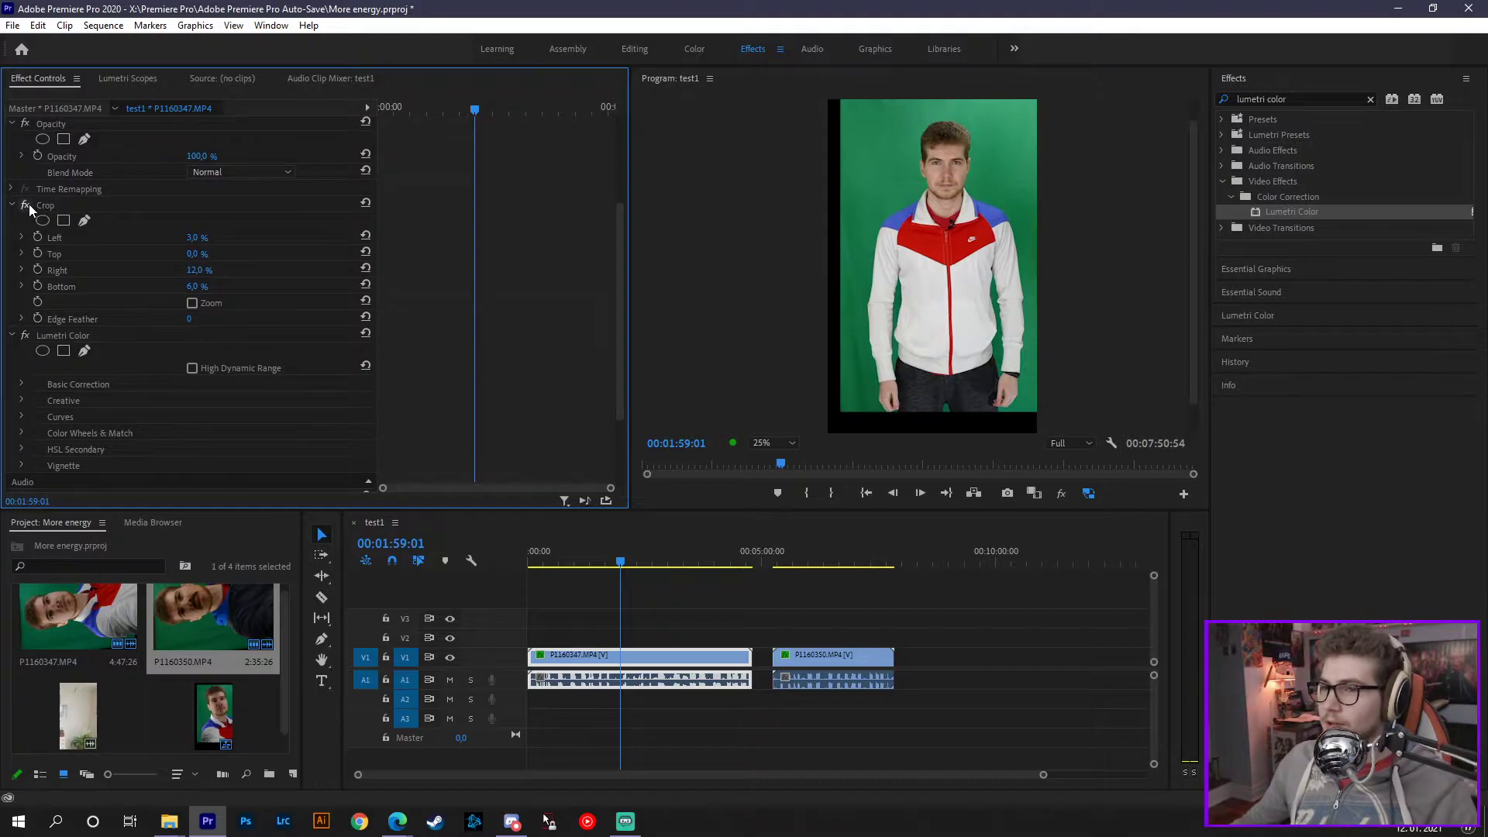
click(28, 205)
click(25, 206)
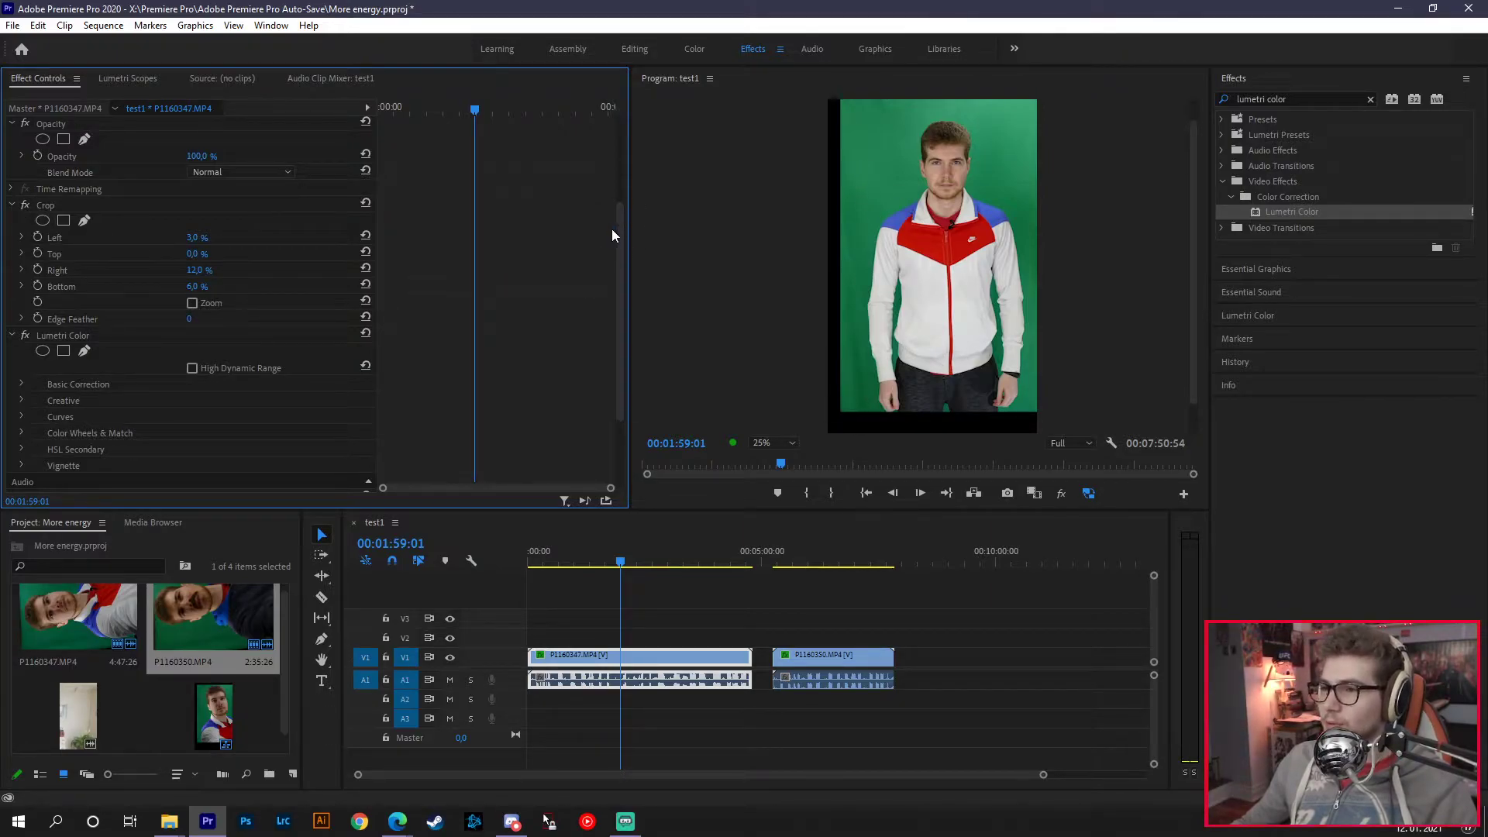
Step: Expand HSL Secondary in the clip's Lumetri Color effect and sample the green backdrop beside the head as the key color
scroll(618, 268, down, 2)
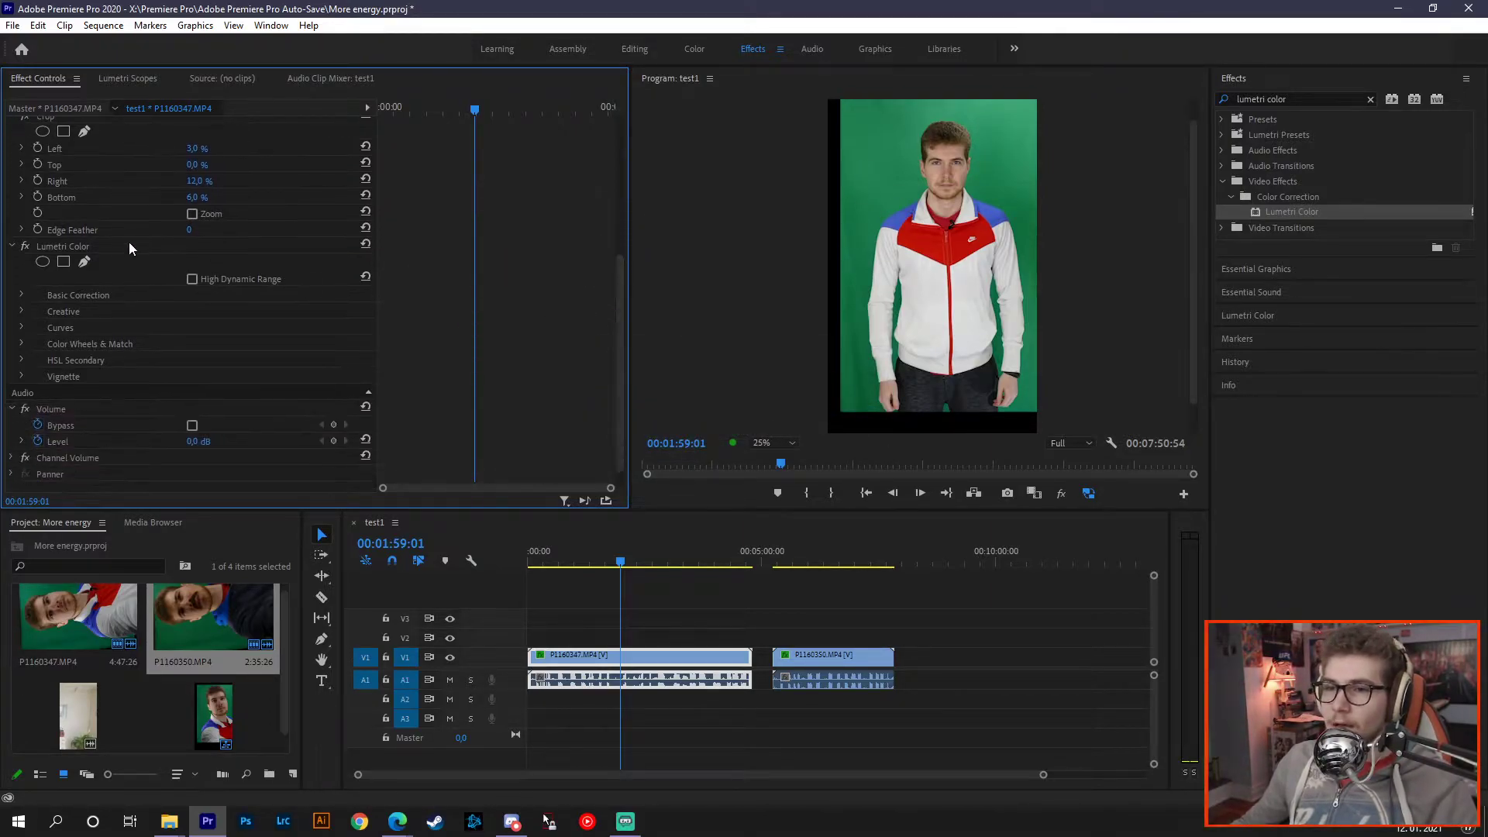
click(62, 246)
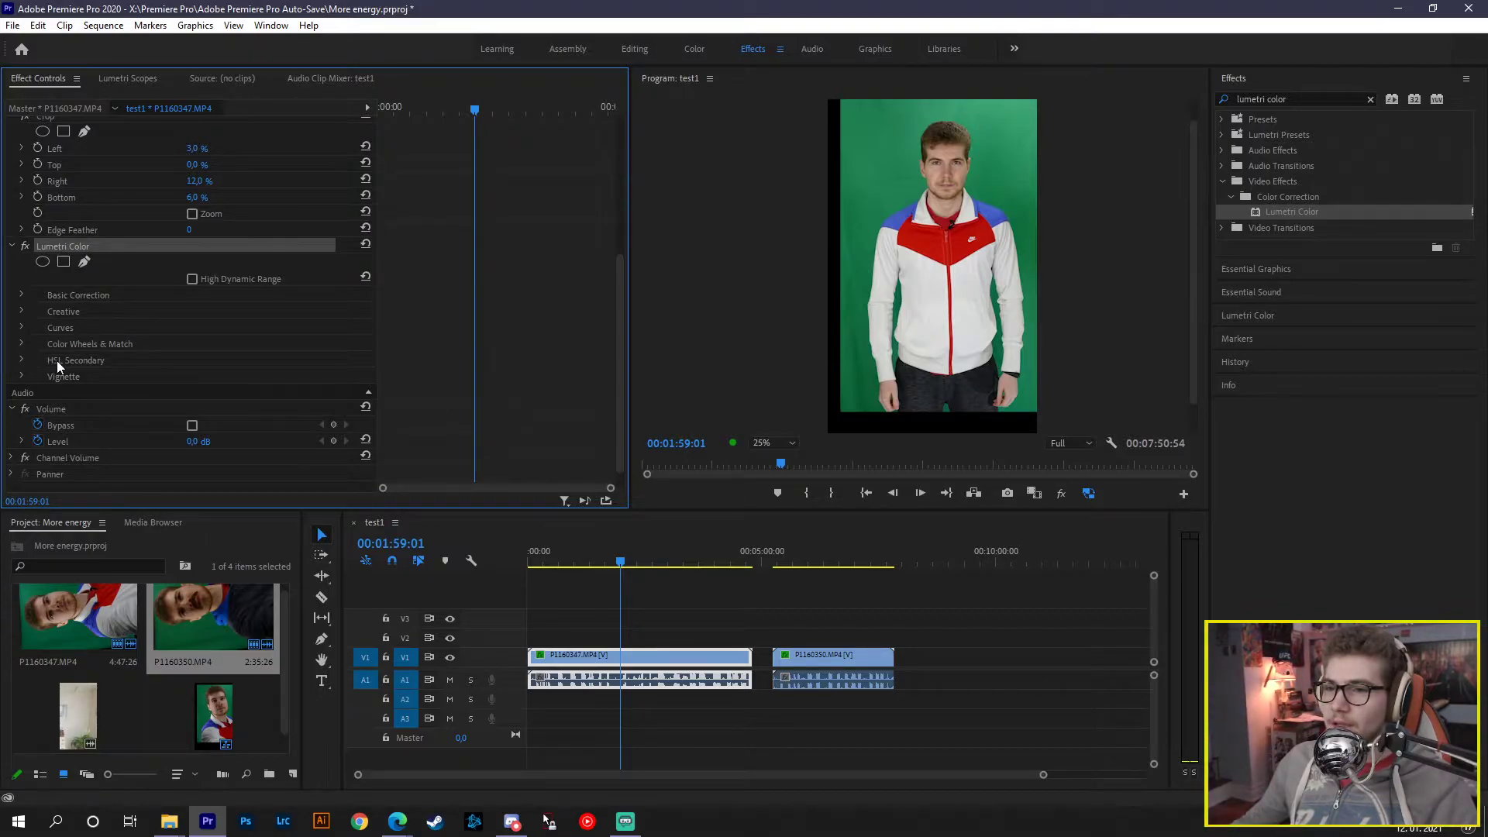
click(22, 361)
drag(616, 248, 609, 307)
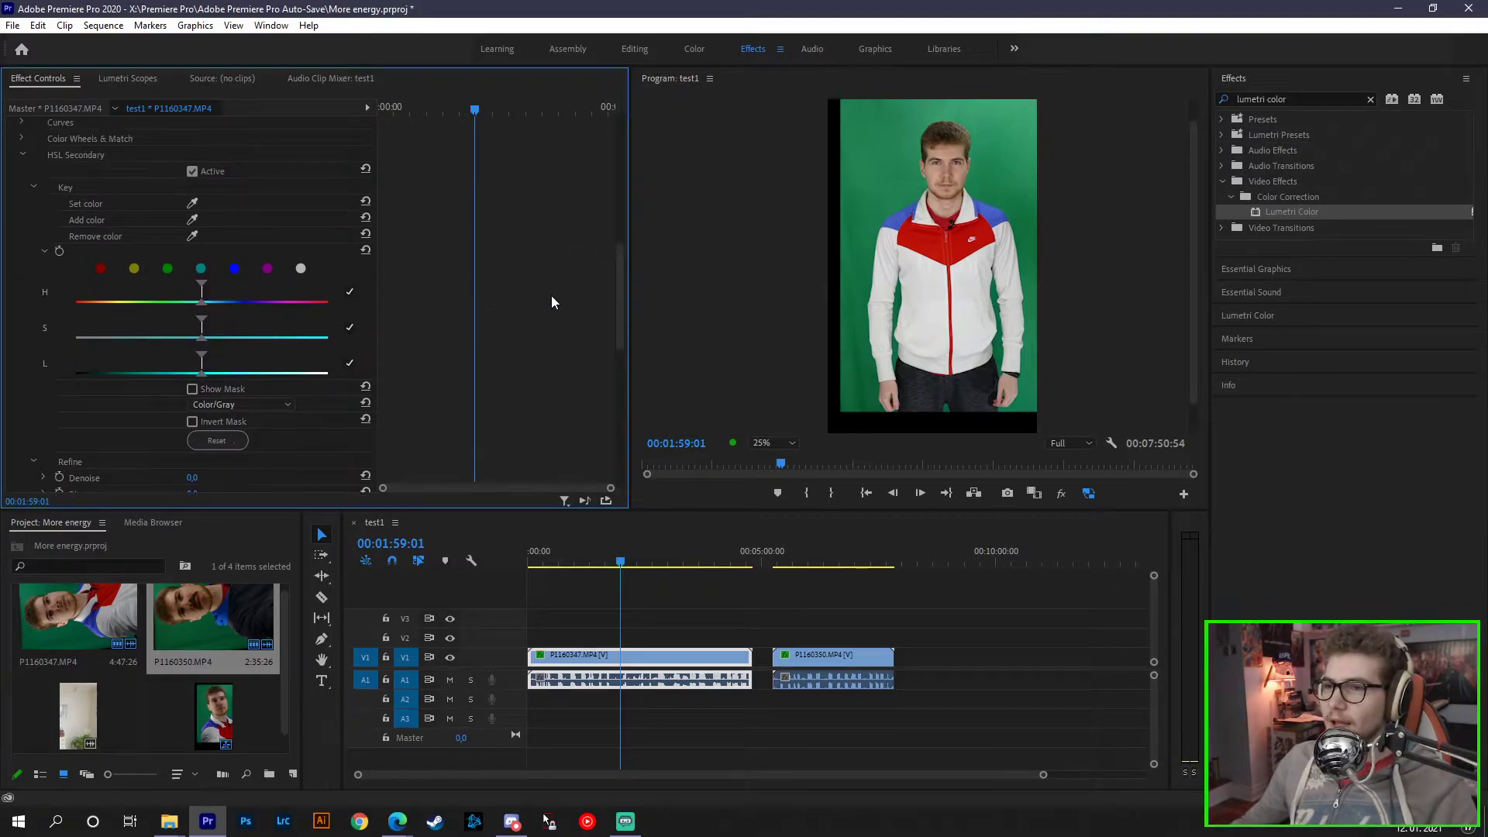
click(193, 203)
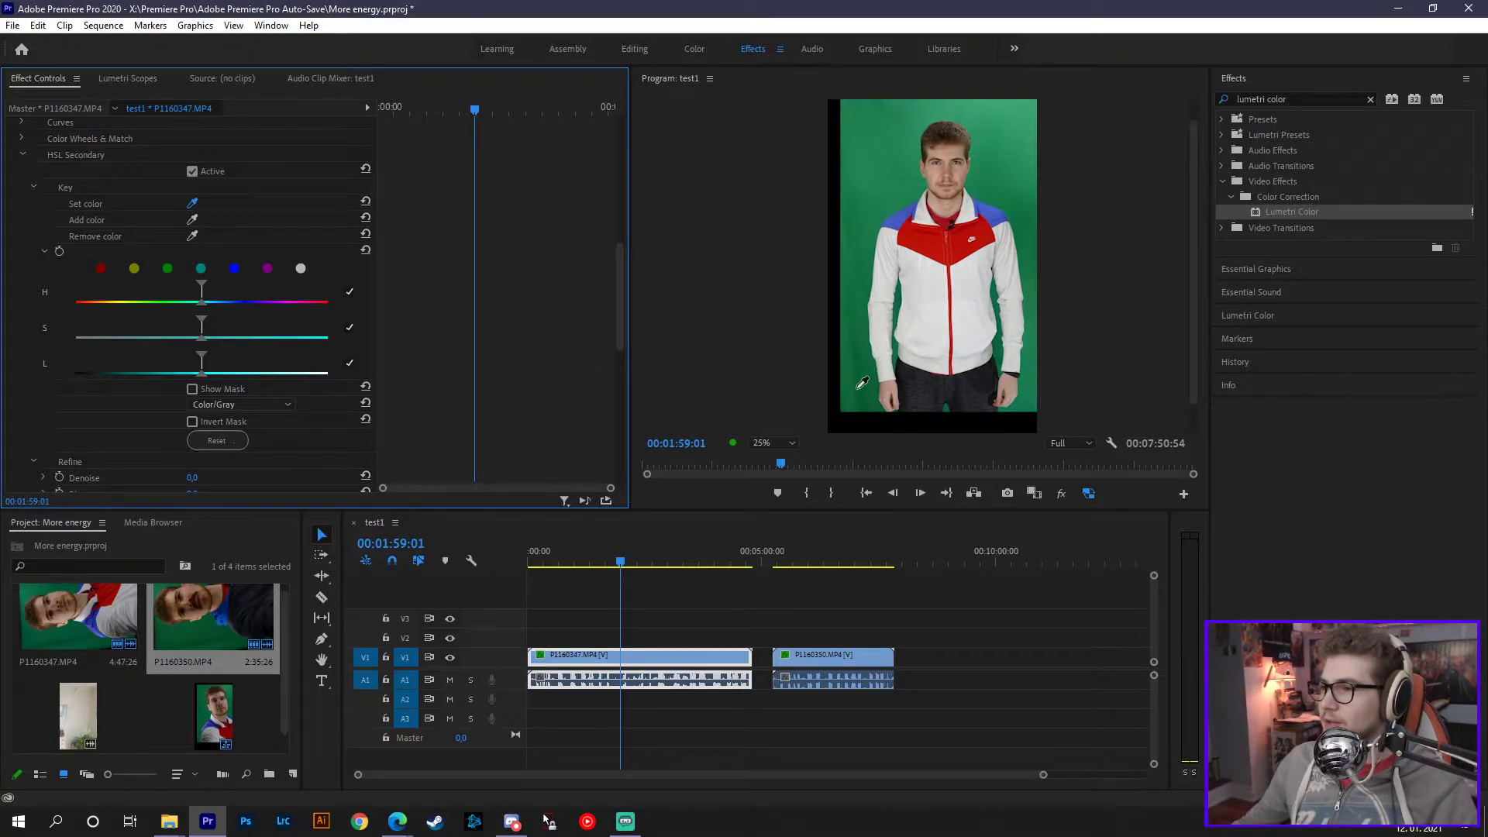
click(990, 166)
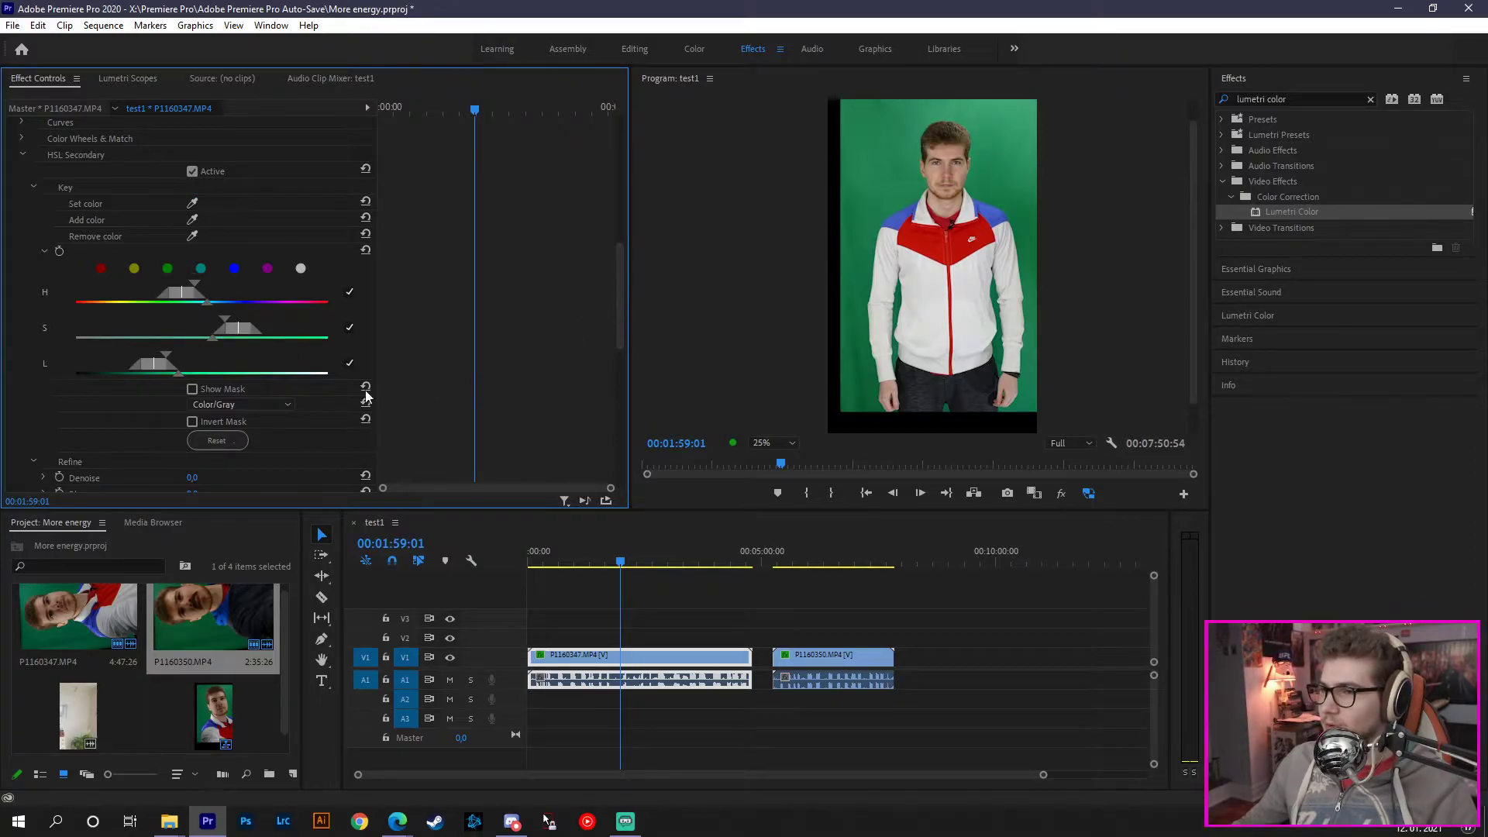
Step: Show the key mask, widen the saturation and luminance ranges to cover more of the green backdrop, and hide the mask
click(192, 389)
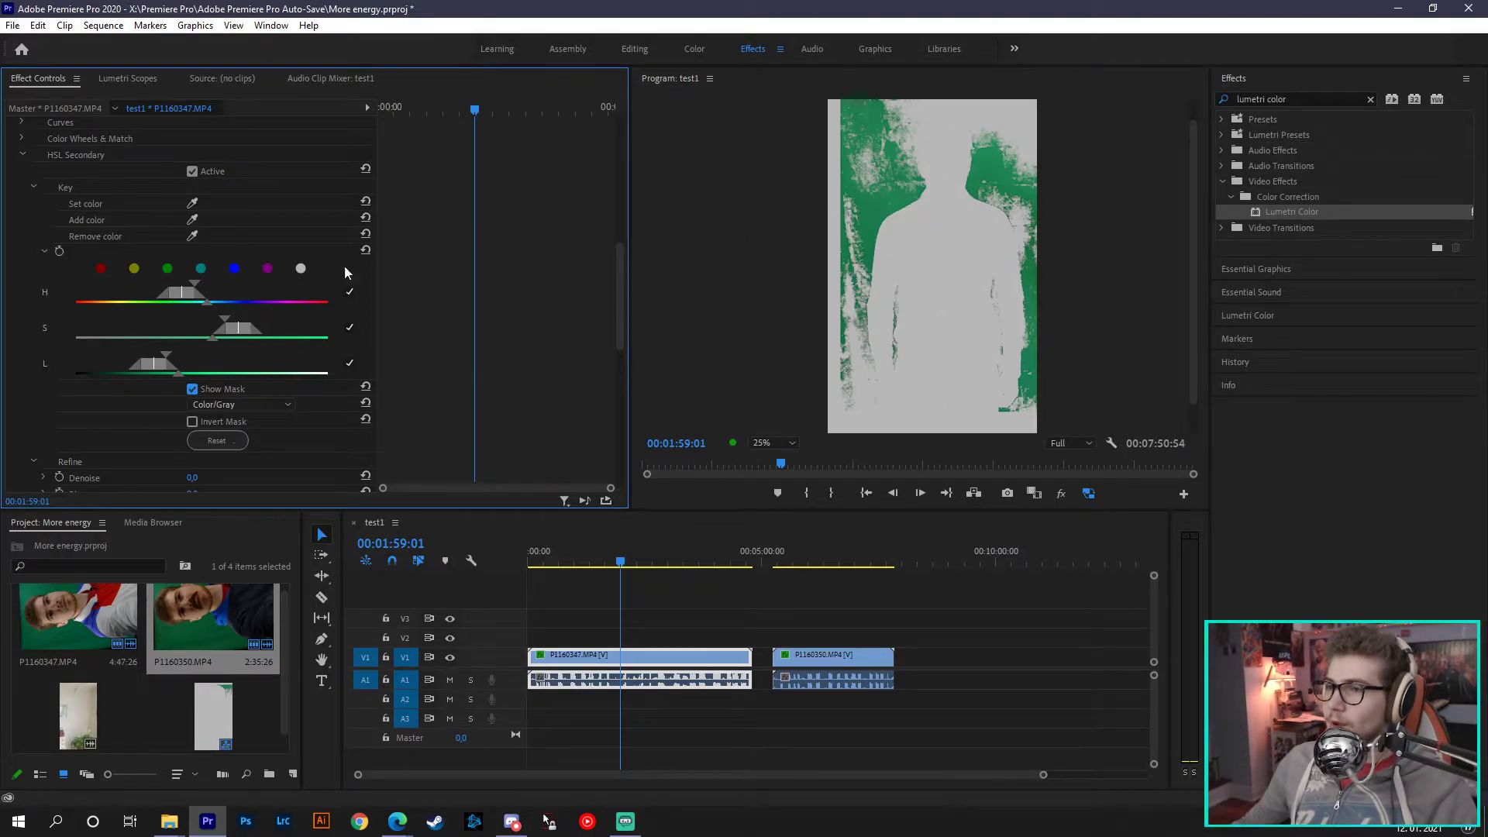
drag(226, 324, 146, 346)
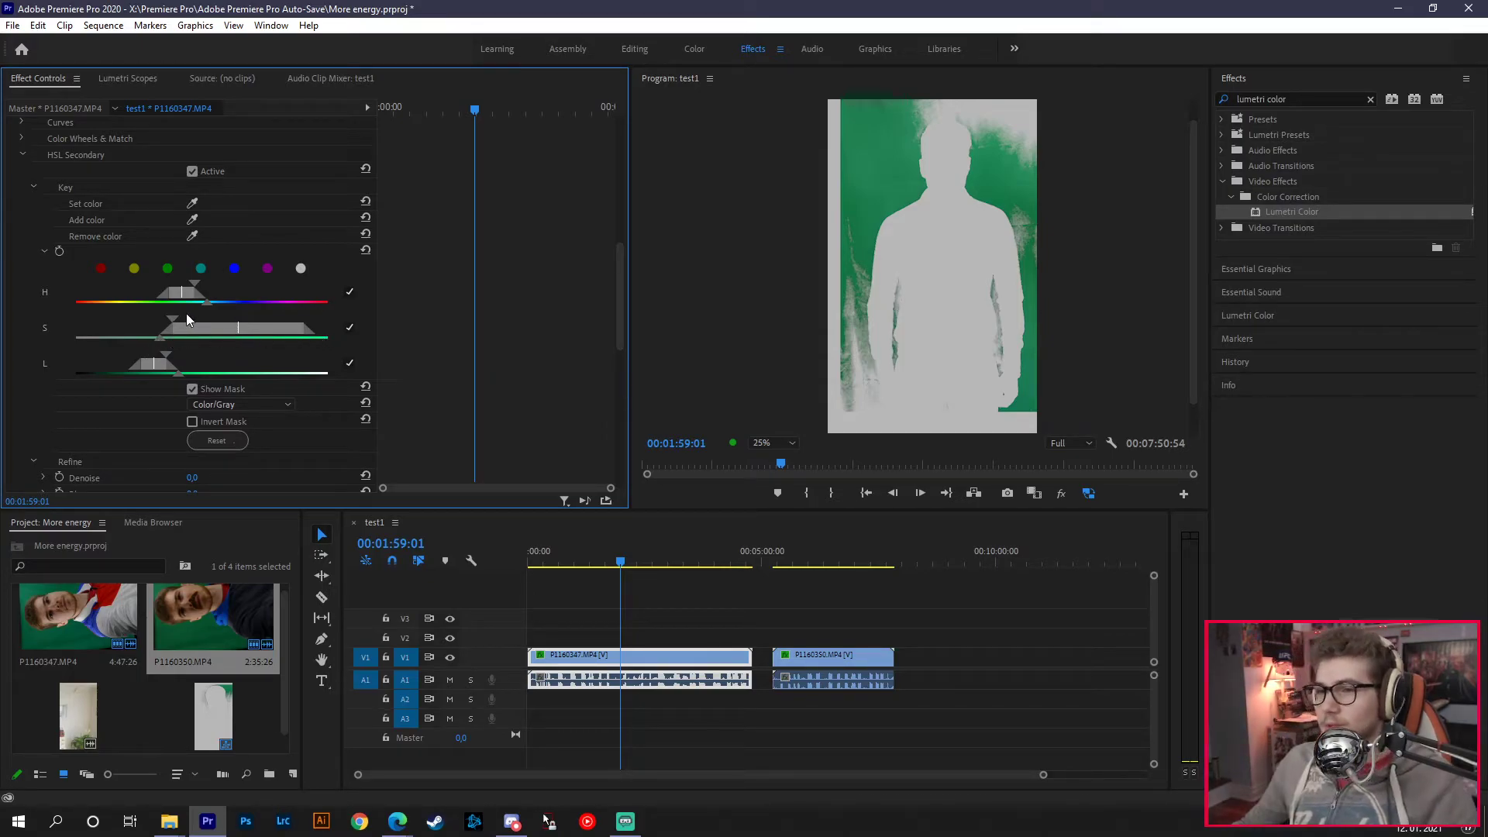
drag(175, 319, 185, 320)
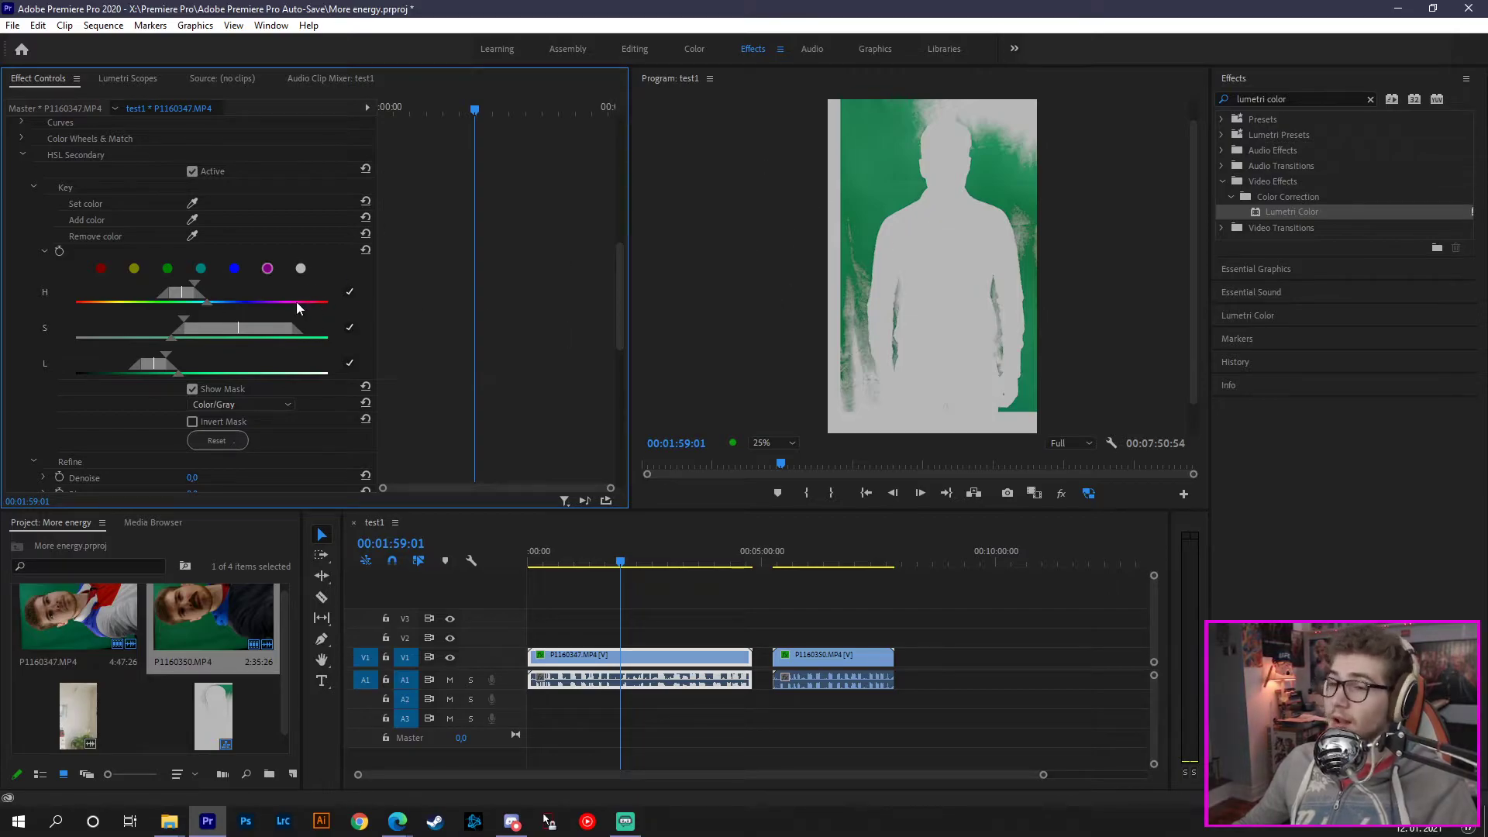
mouse_move(170, 355)
mouse_down()
mouse_move(193, 365)
mouse_move(179, 367)
mouse_up()
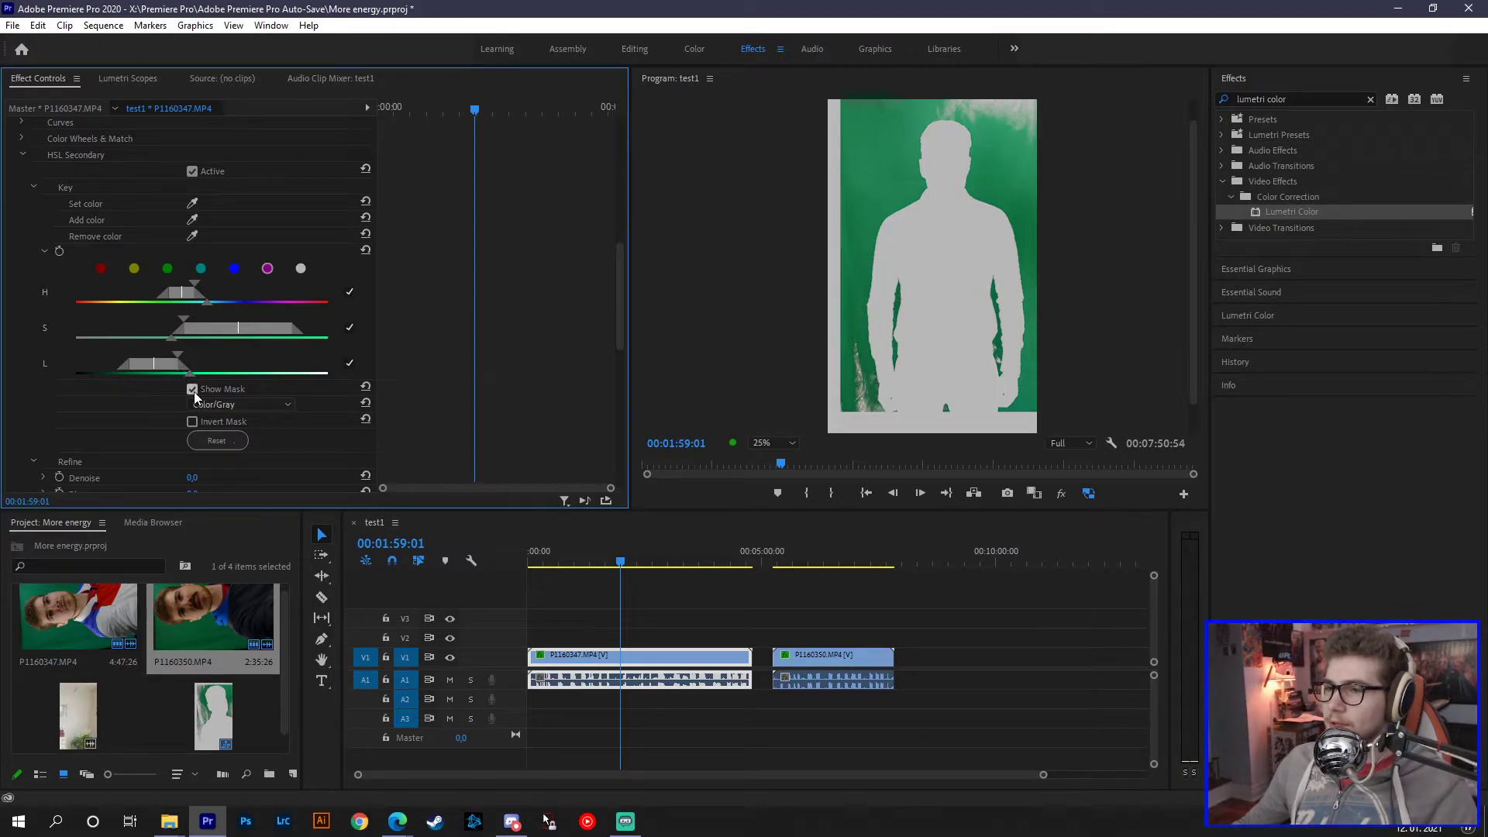
click(192, 389)
Step: Set the HSL Secondary correction to Tint -300, Contrast -150, Sharpen -100 and Saturation 300
drag(622, 289, 606, 387)
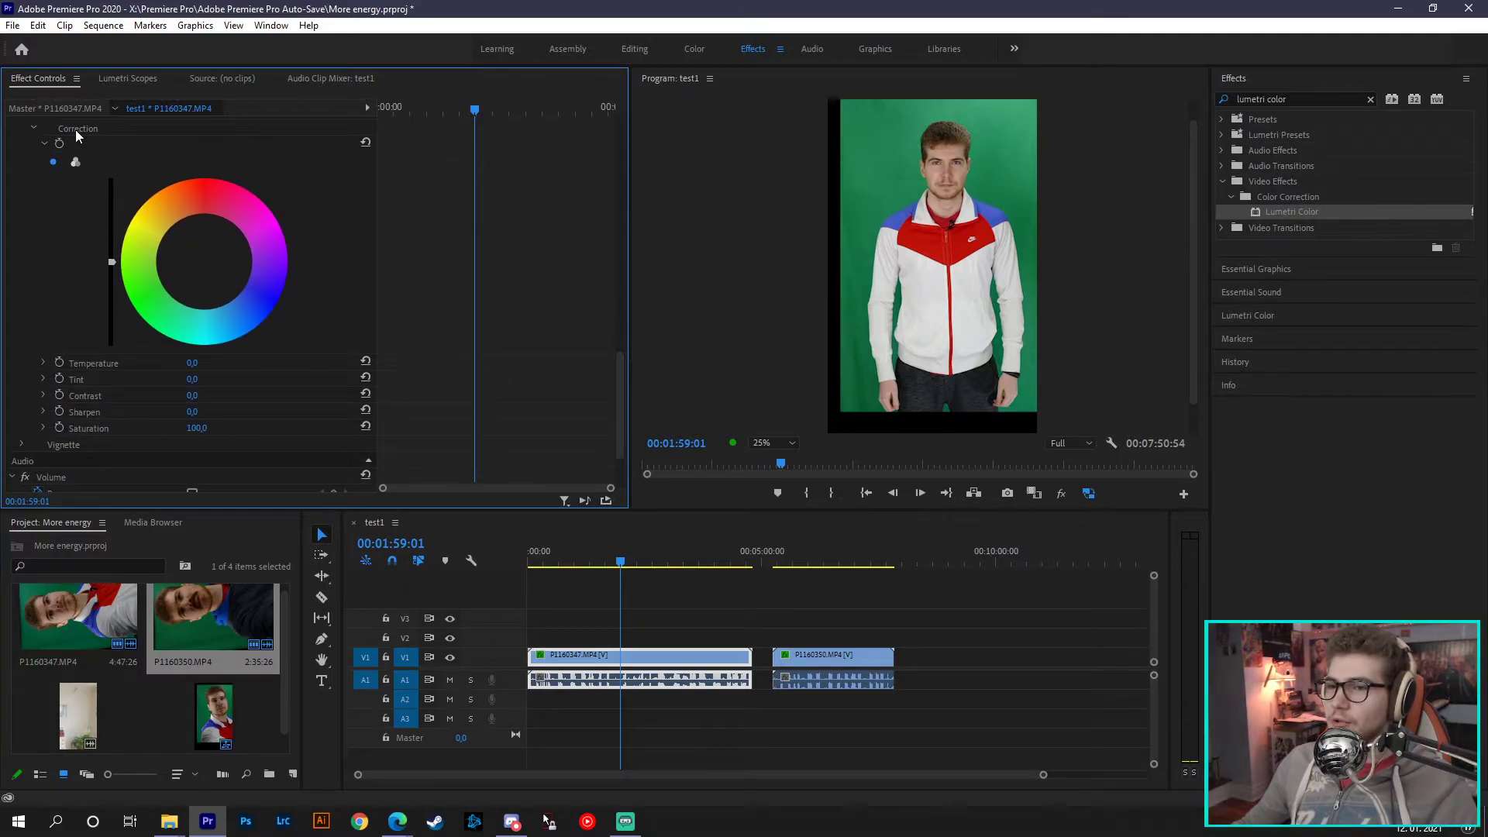
drag(191, 380, 93, 379)
drag(193, 395, 161, 412)
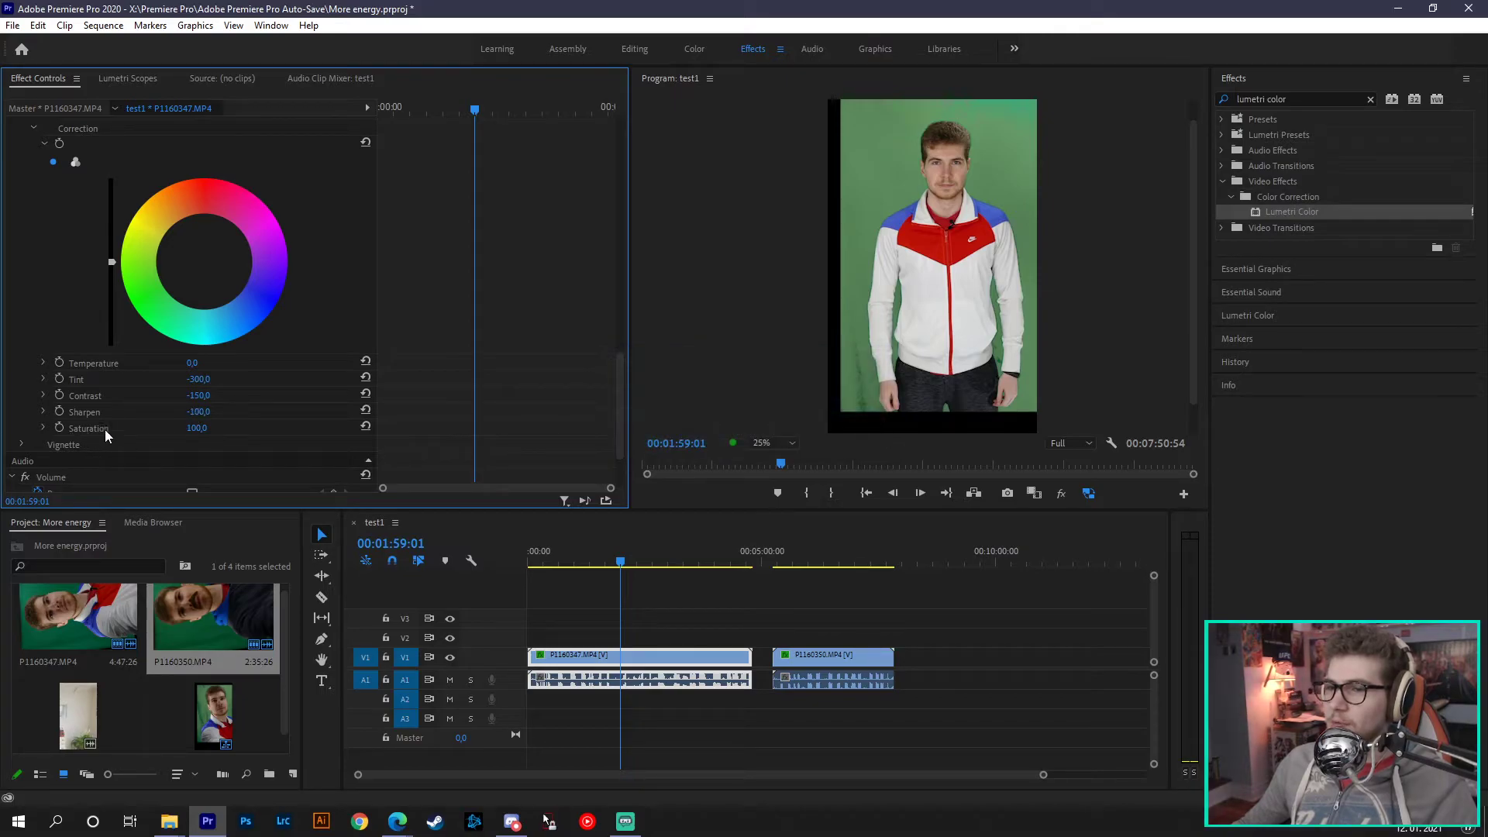
drag(196, 428, 287, 428)
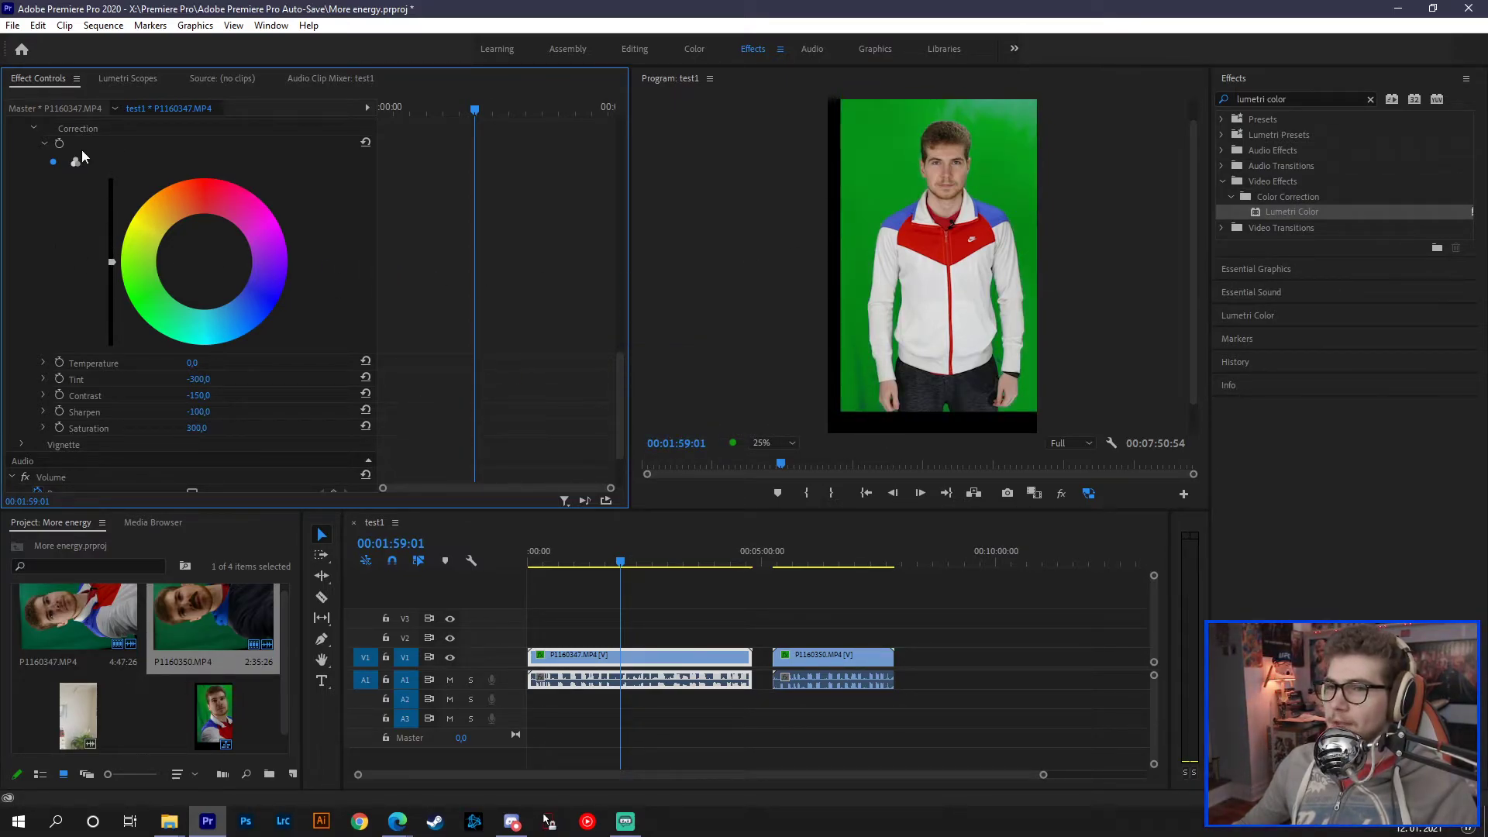
Step: Shift the single correction color wheel toward green and briefly check the three-way wheel view
scroll(80, 150, up, 3)
drag(139, 327, 131, 339)
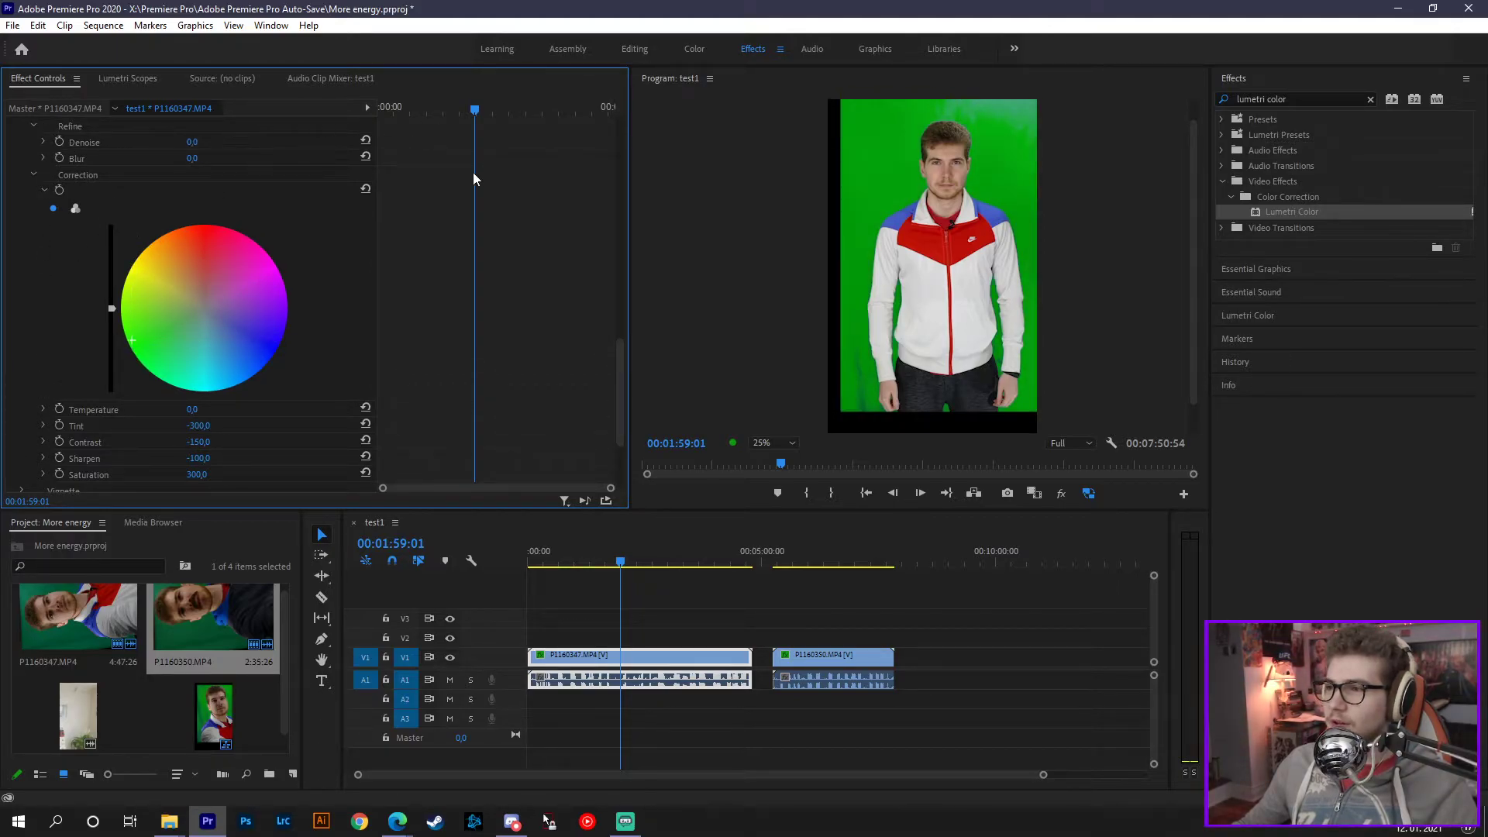
drag(621, 384, 621, 374)
click(75, 247)
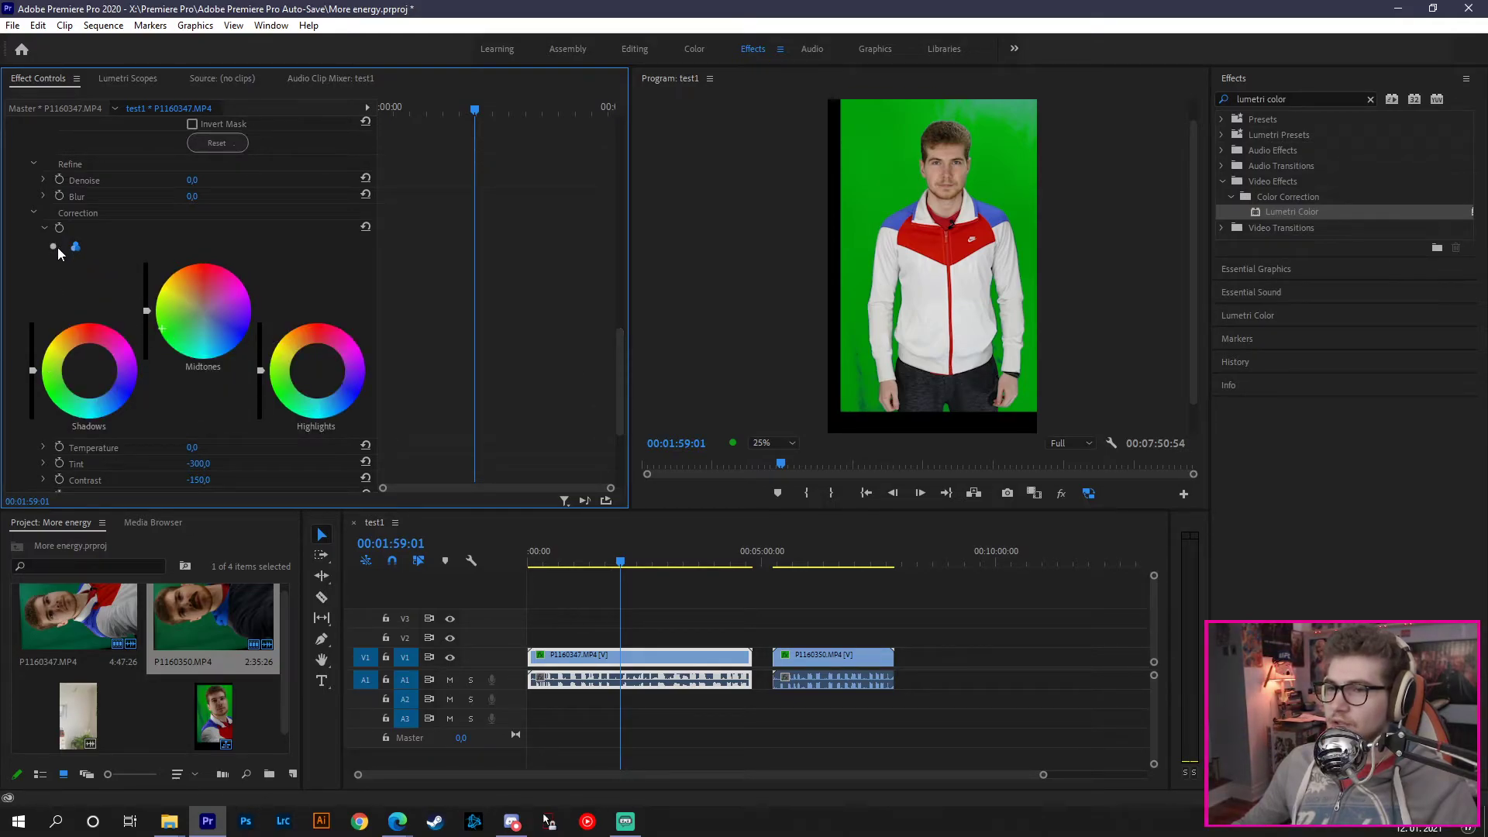
click(53, 246)
Step: Add color samples from the backdrop's top-right corner and lower-left patch to the key, showing the mask to locate gaps
drag(623, 378, 598, 285)
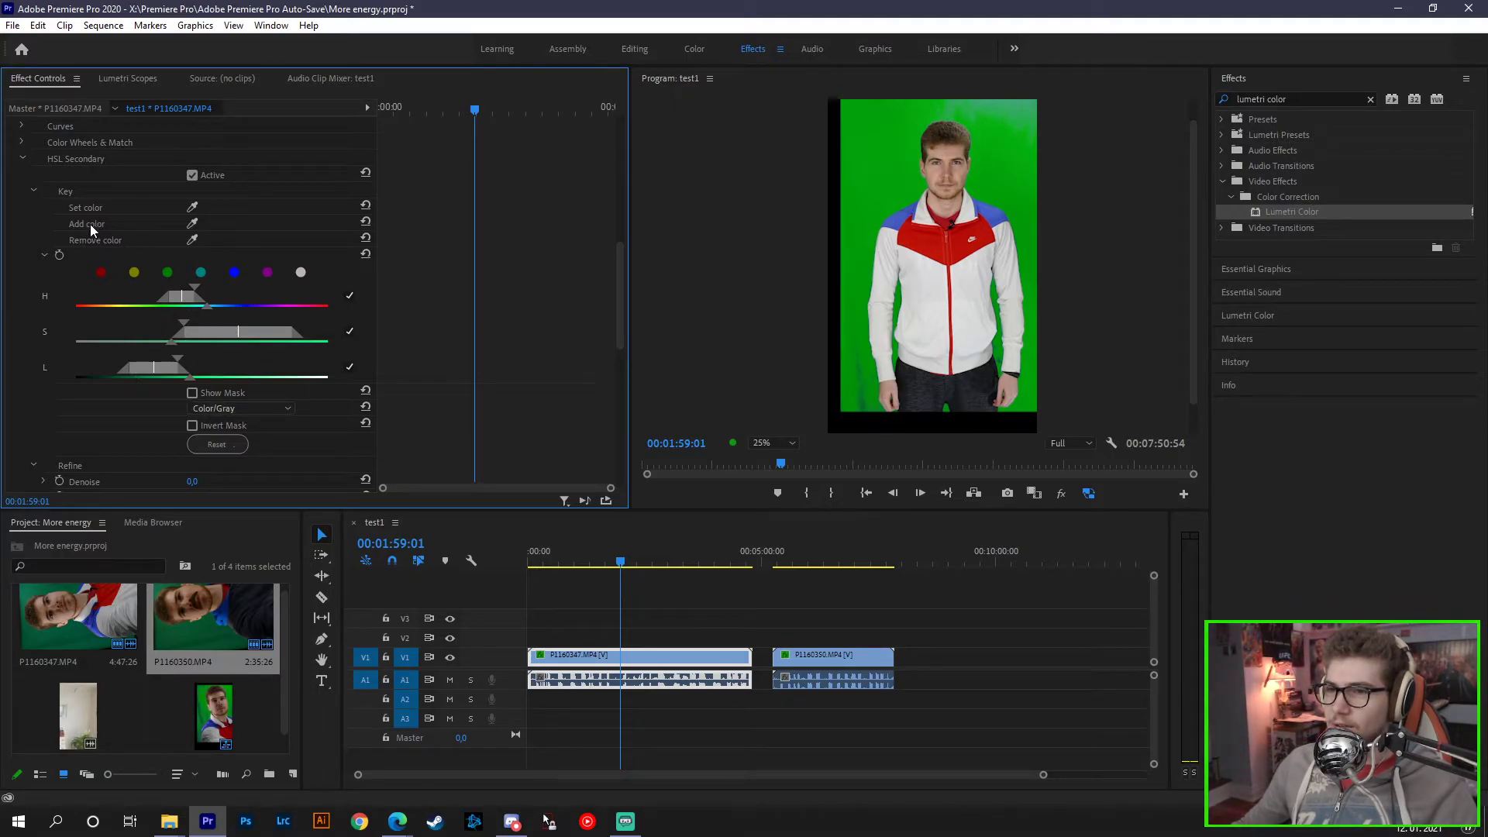
click(192, 223)
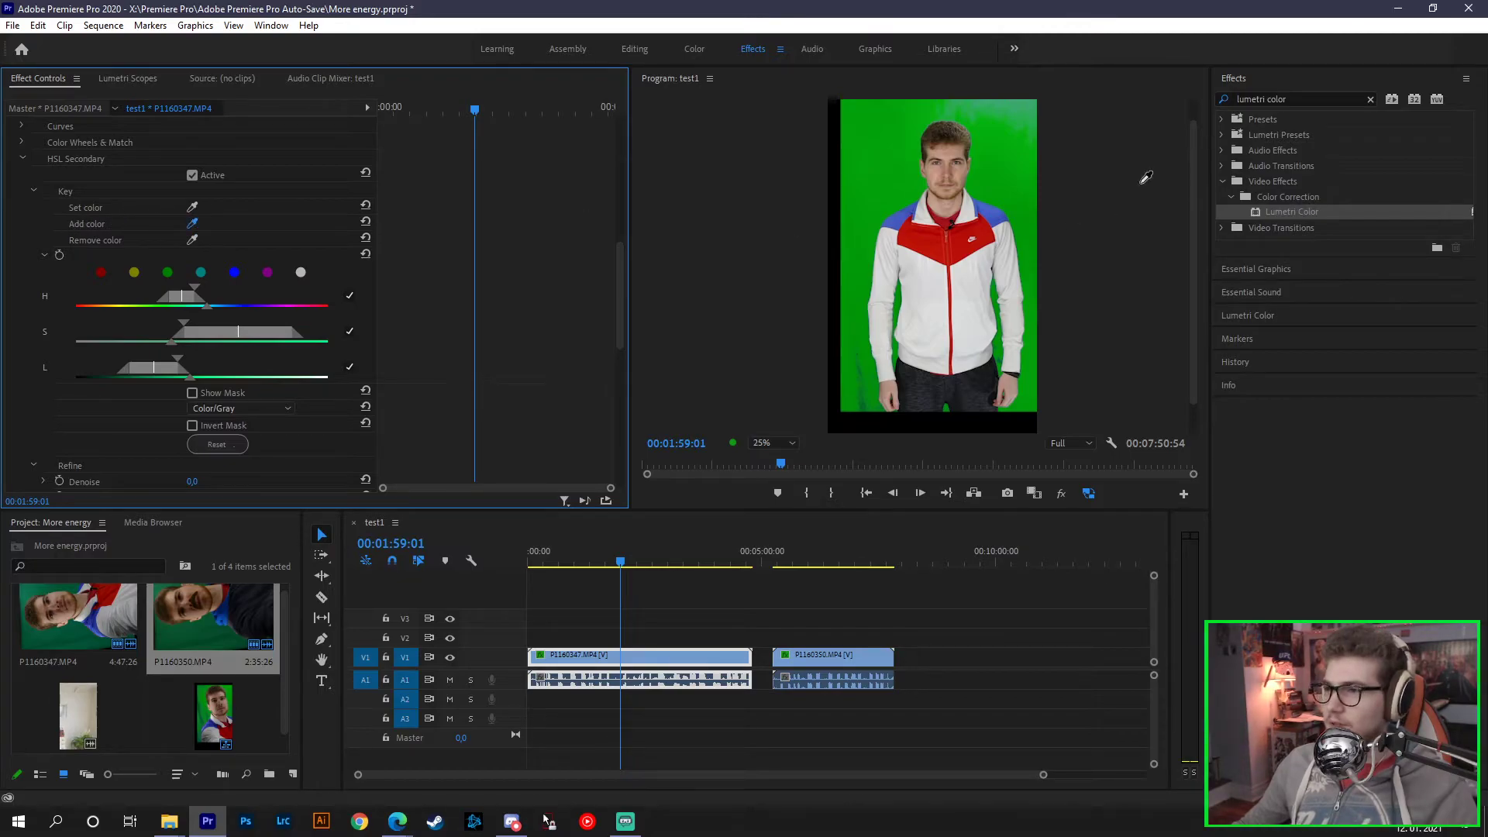
click(1018, 103)
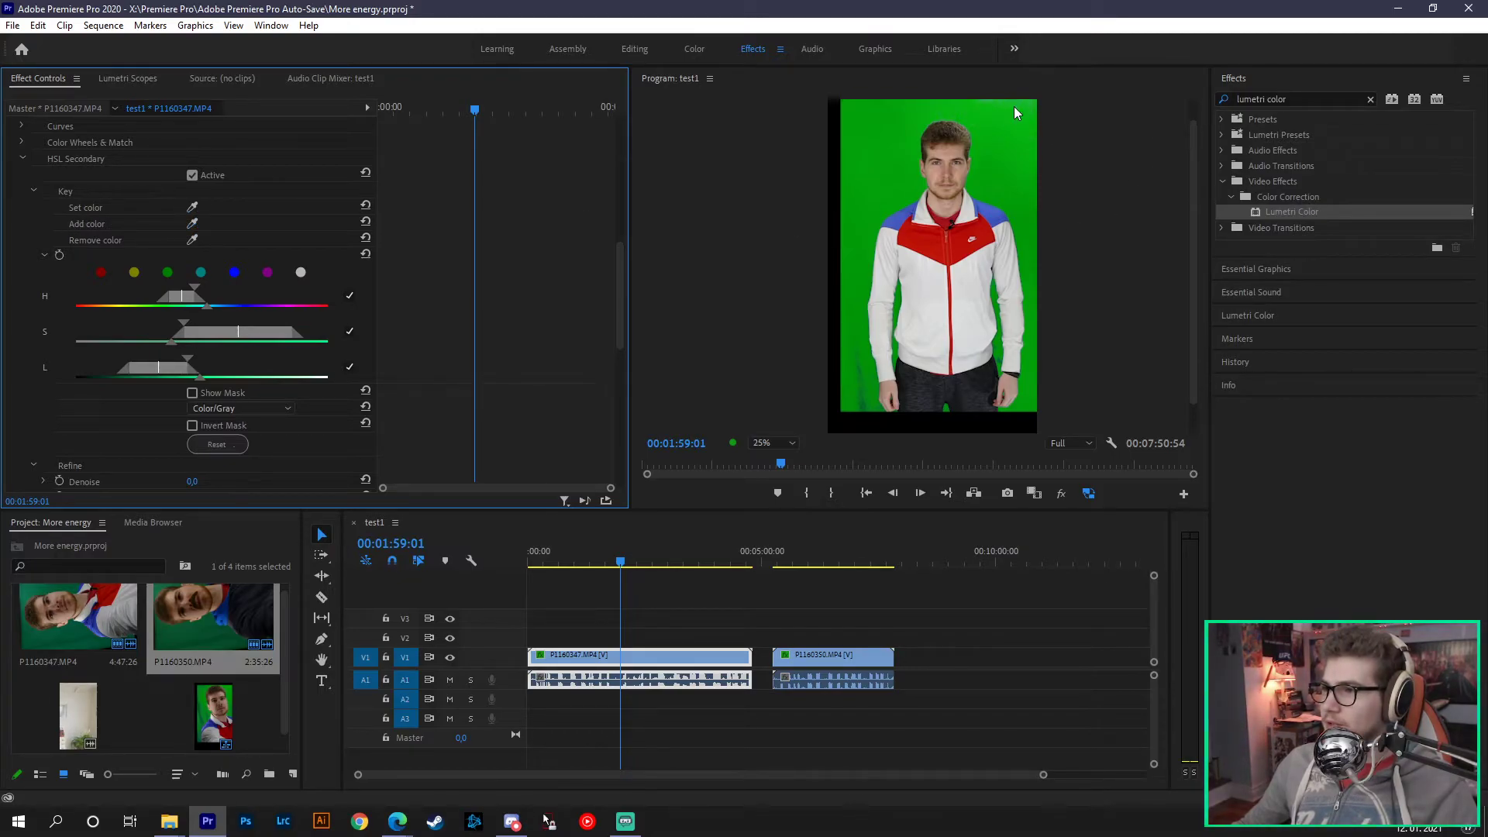
click(192, 393)
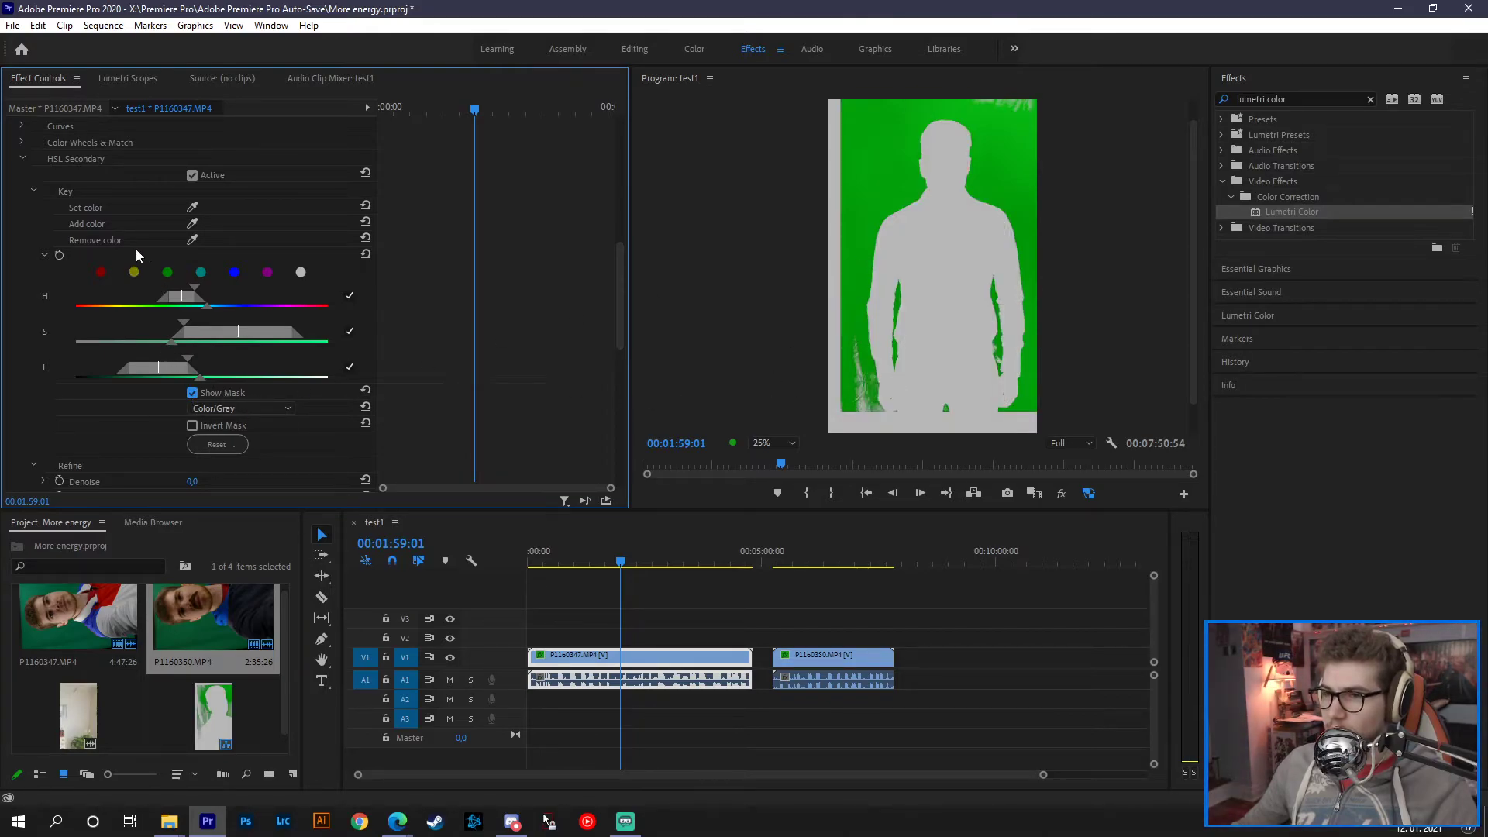
click(192, 224)
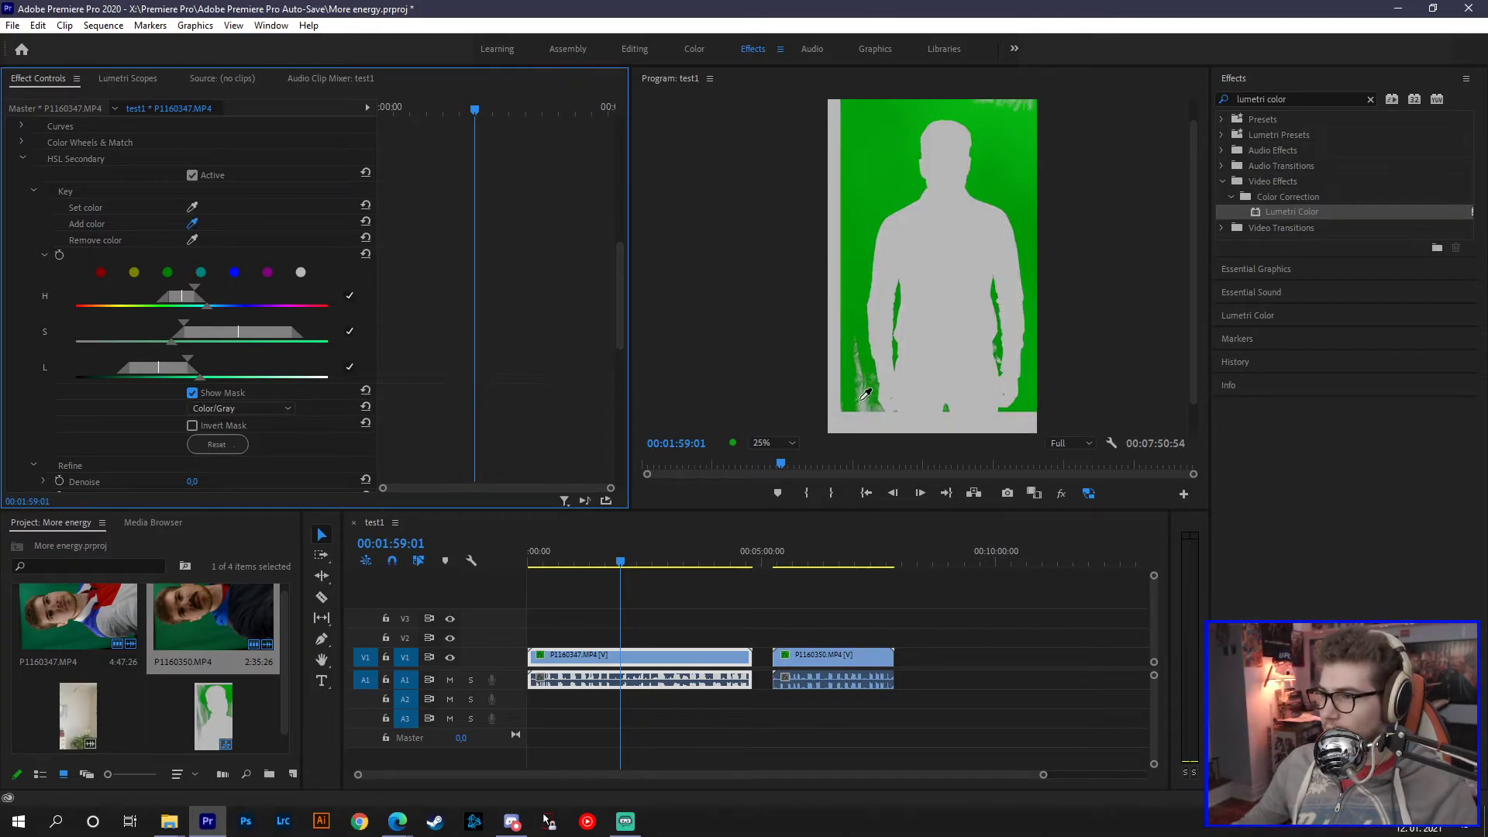
click(866, 399)
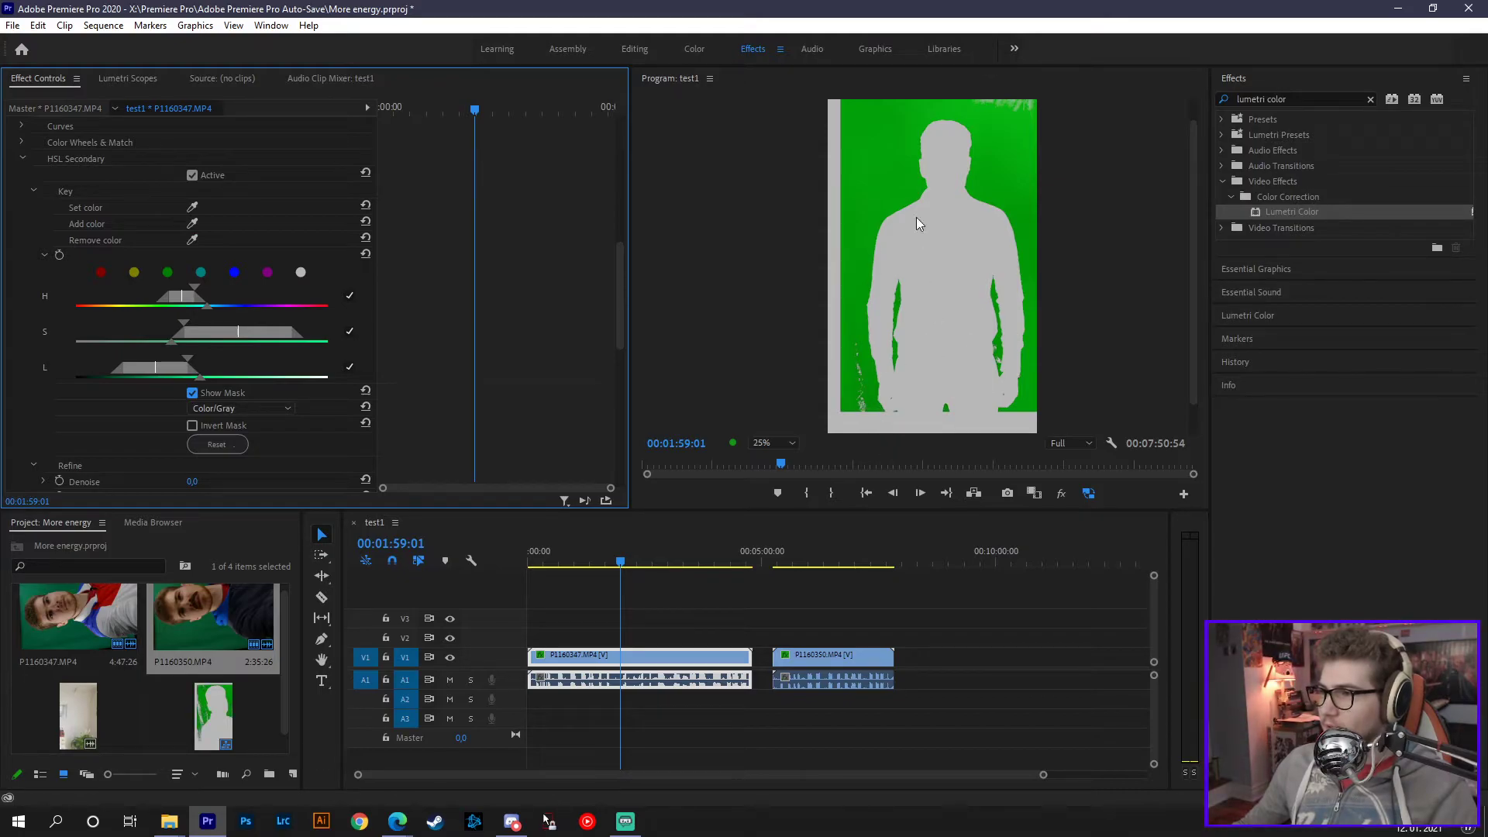
Step: Magnify the program preview to 50% and add the unkeyed patch along the backdrop's upper edge to the key
click(771, 442)
click(779, 535)
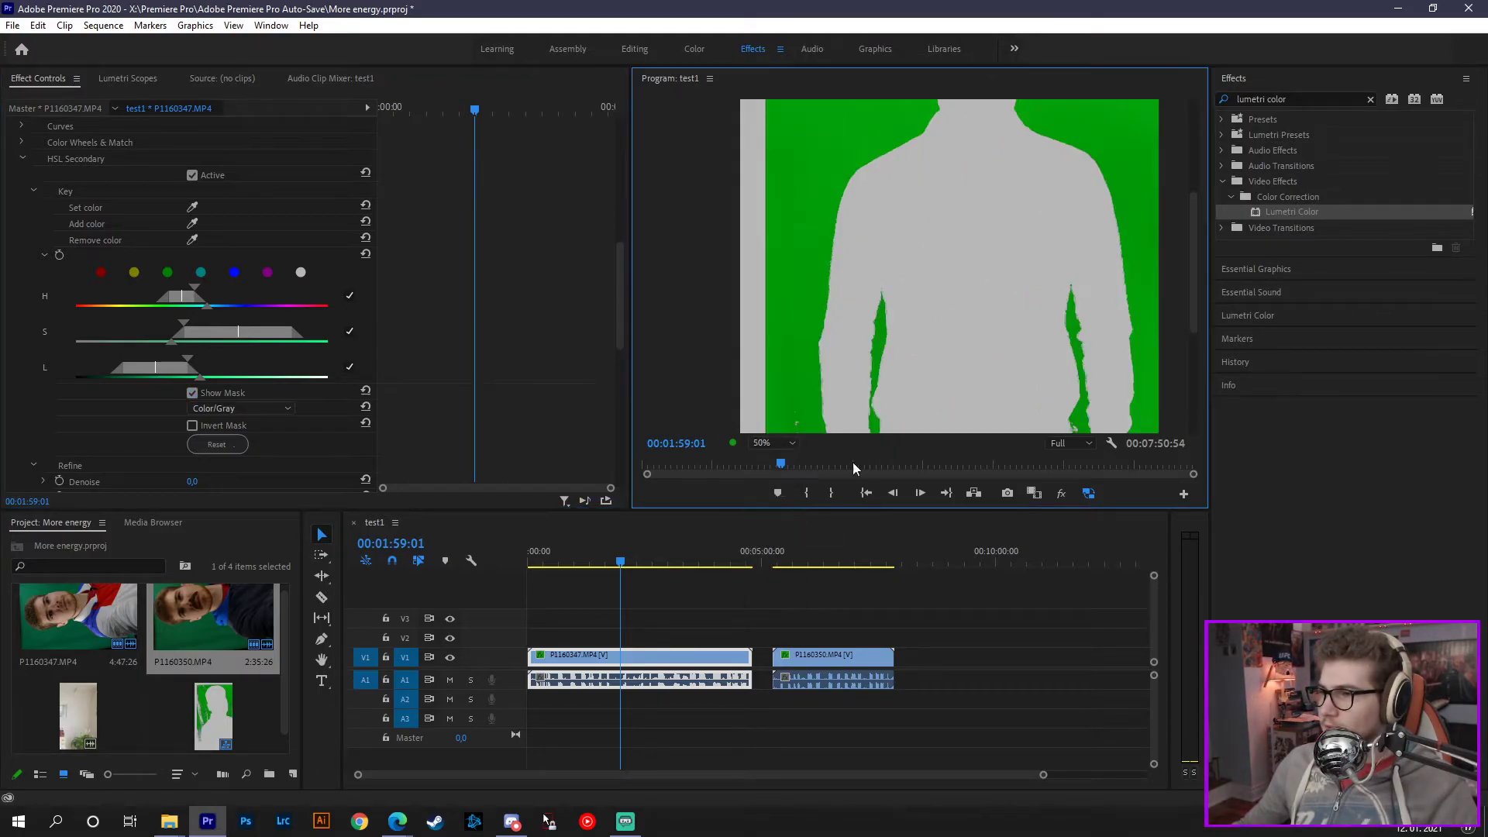
drag(1192, 275, 1189, 198)
click(193, 224)
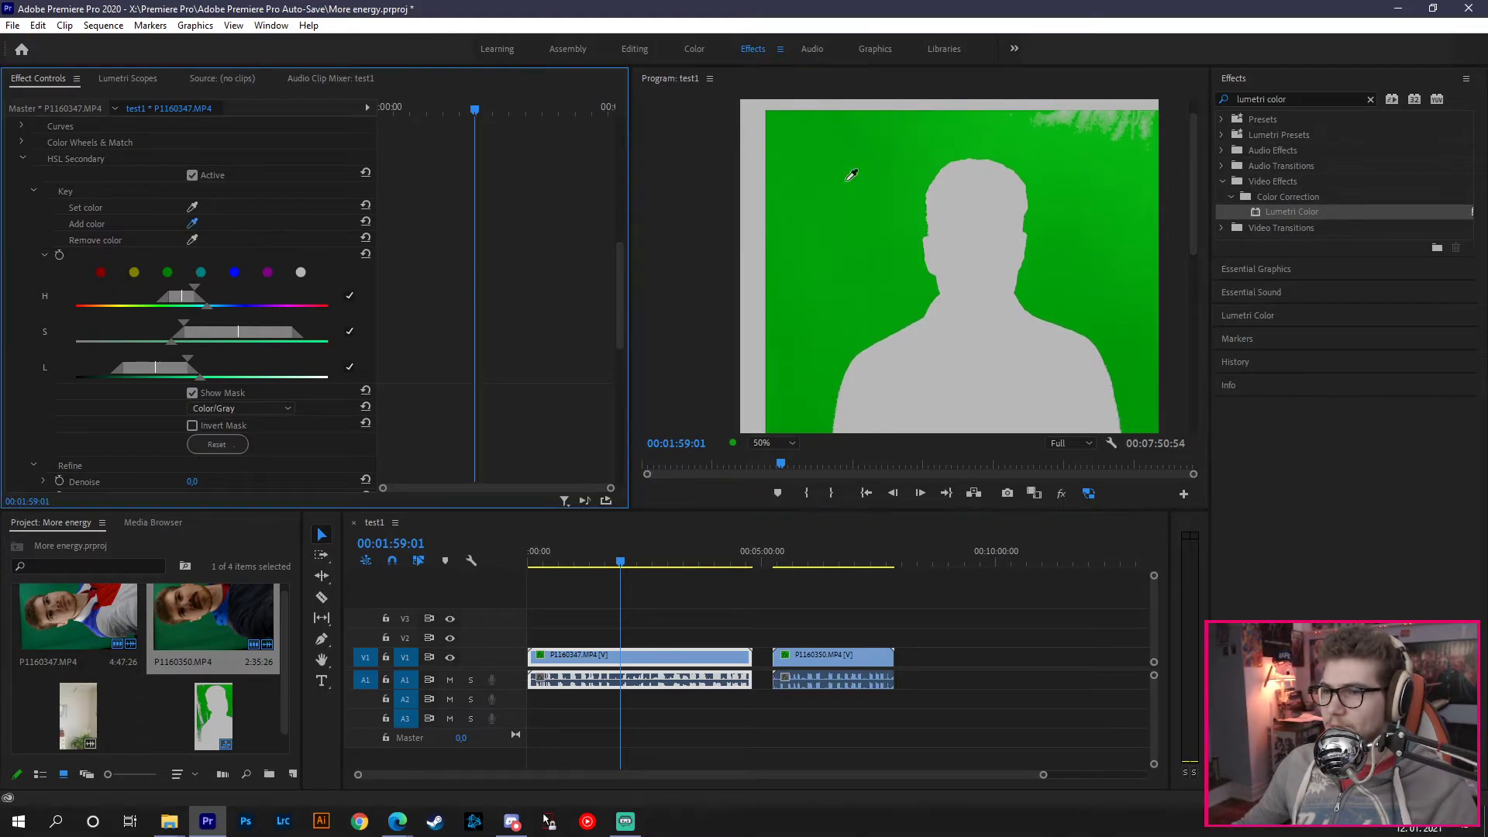
click(1066, 113)
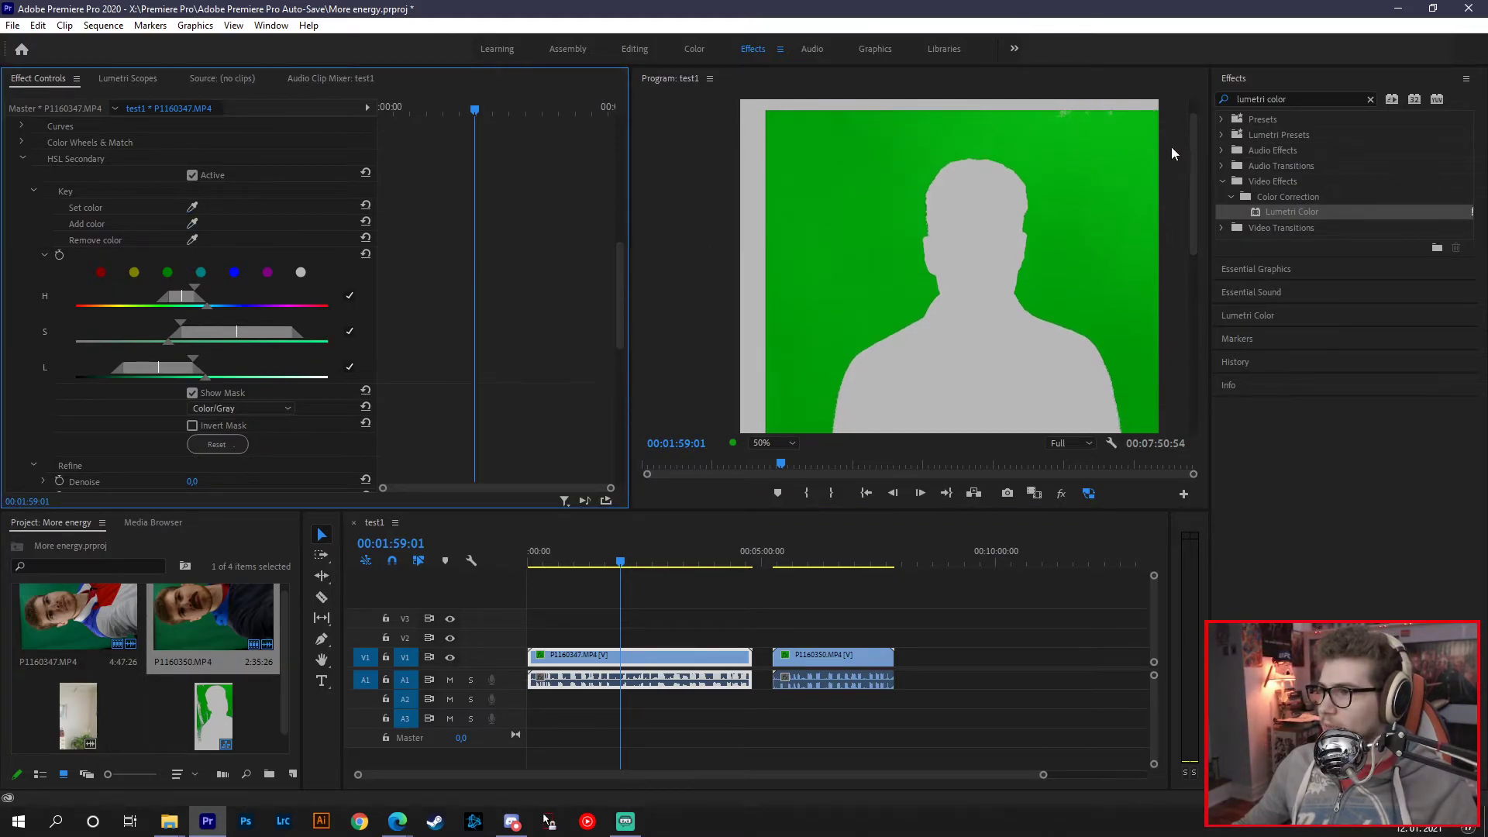
Step: Add the remaining unkeyed spots beside the legs and inside the arm gap to the key, and return the preview to 25%
drag(1196, 214, 1152, 352)
click(192, 223)
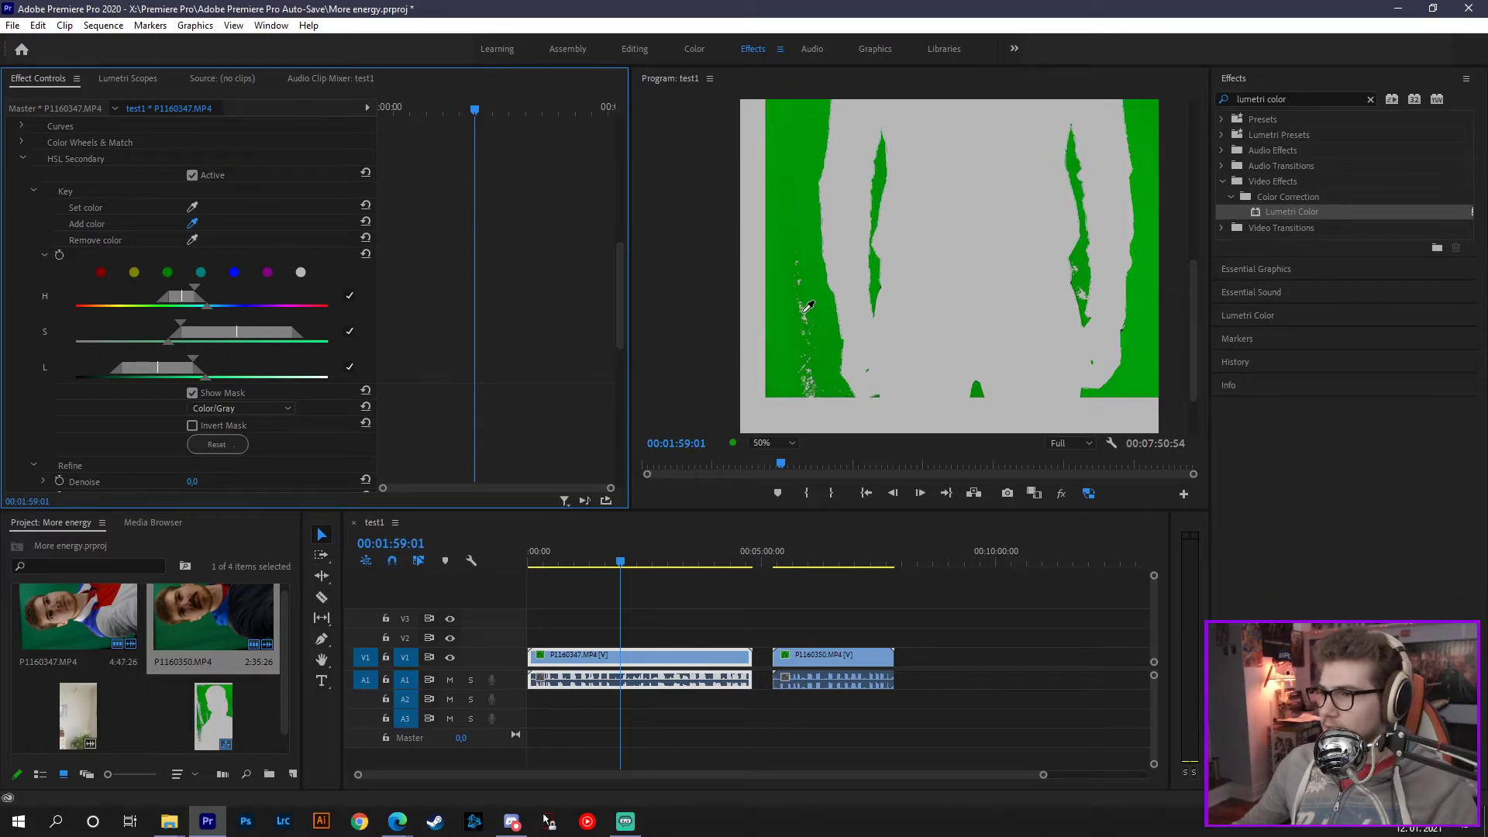
click(809, 314)
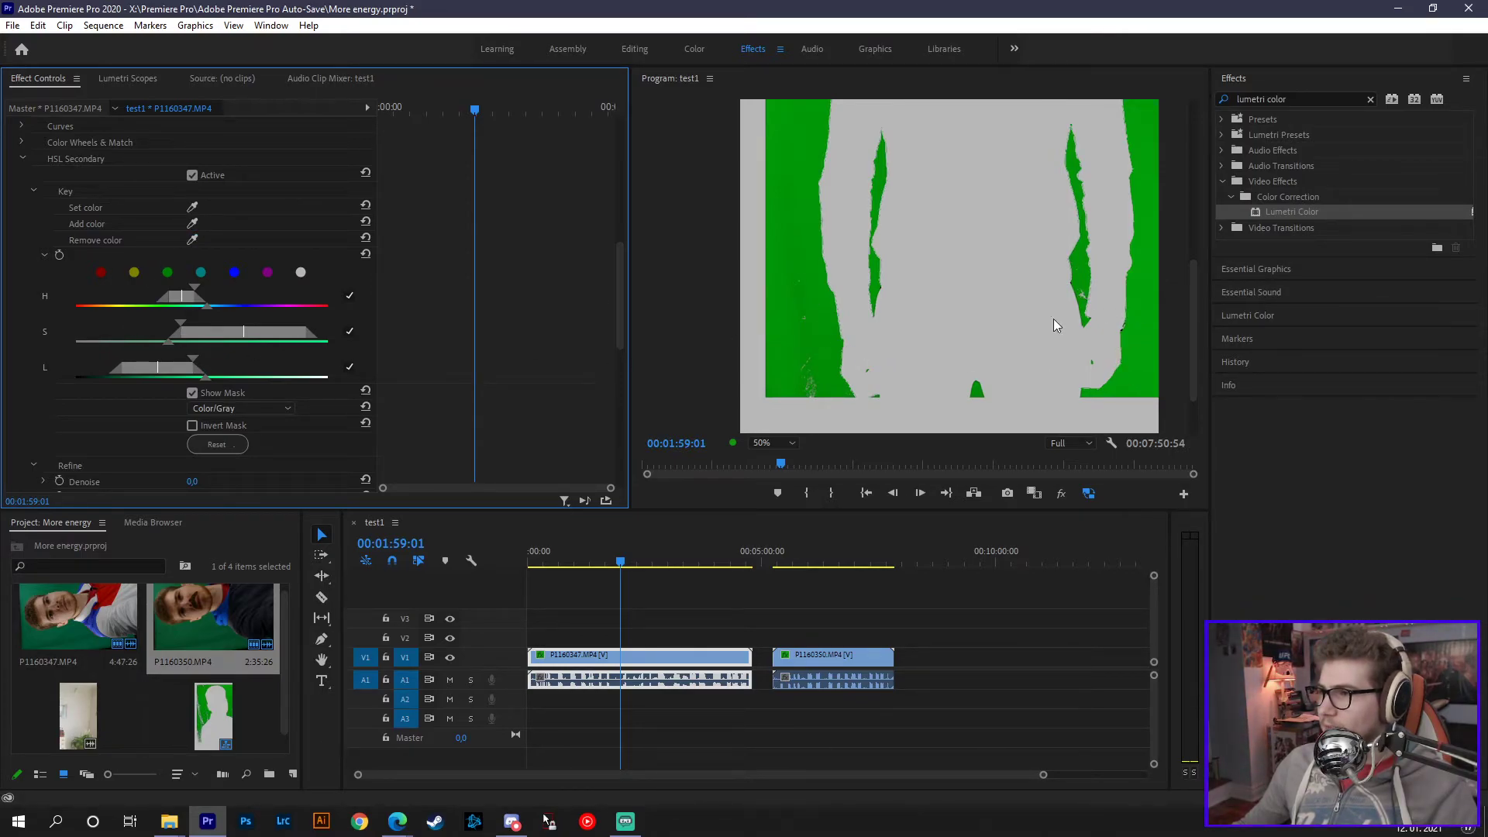
click(192, 223)
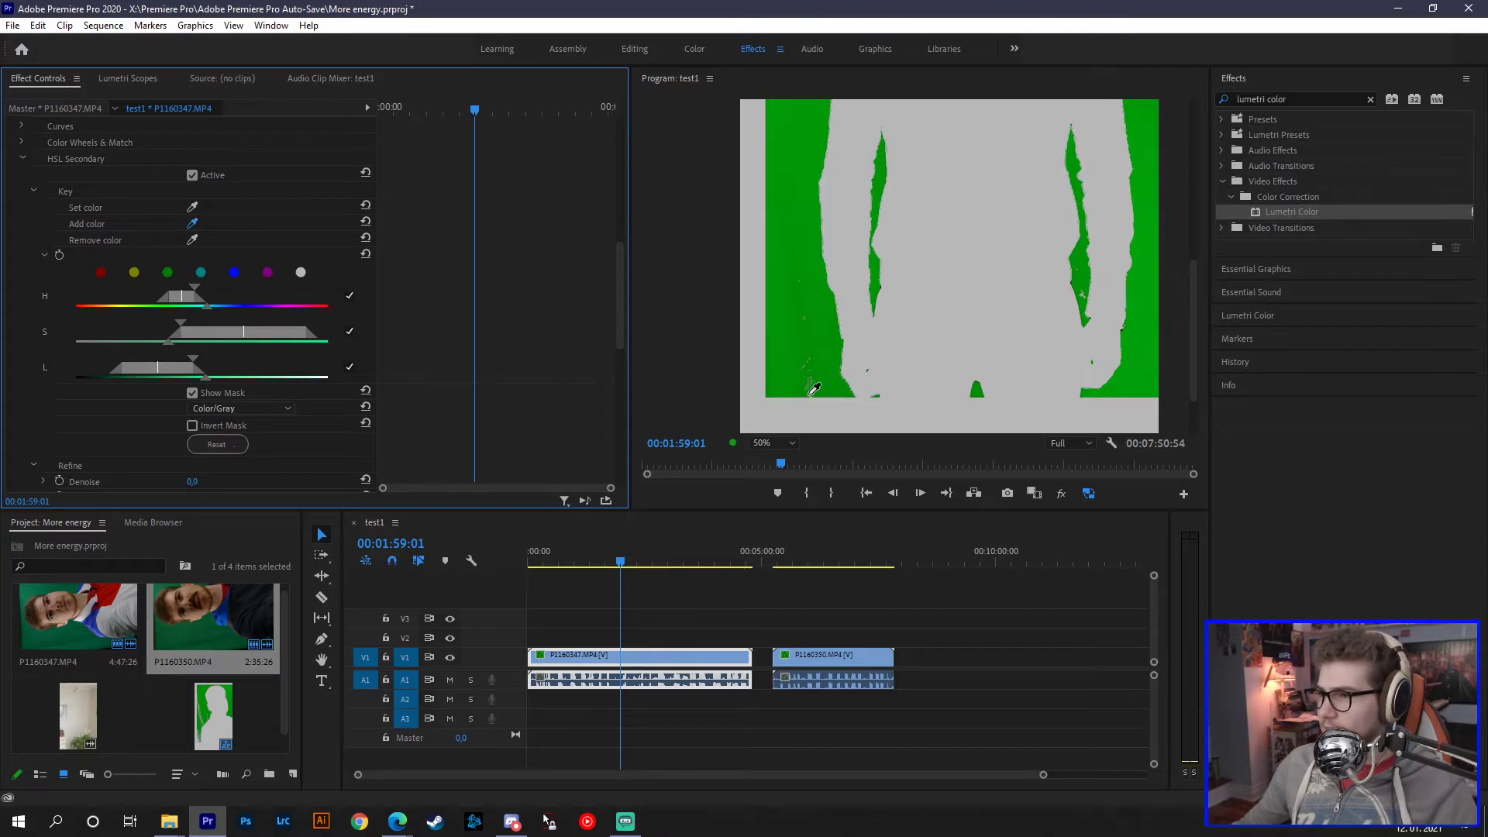
click(811, 385)
click(193, 224)
click(1084, 292)
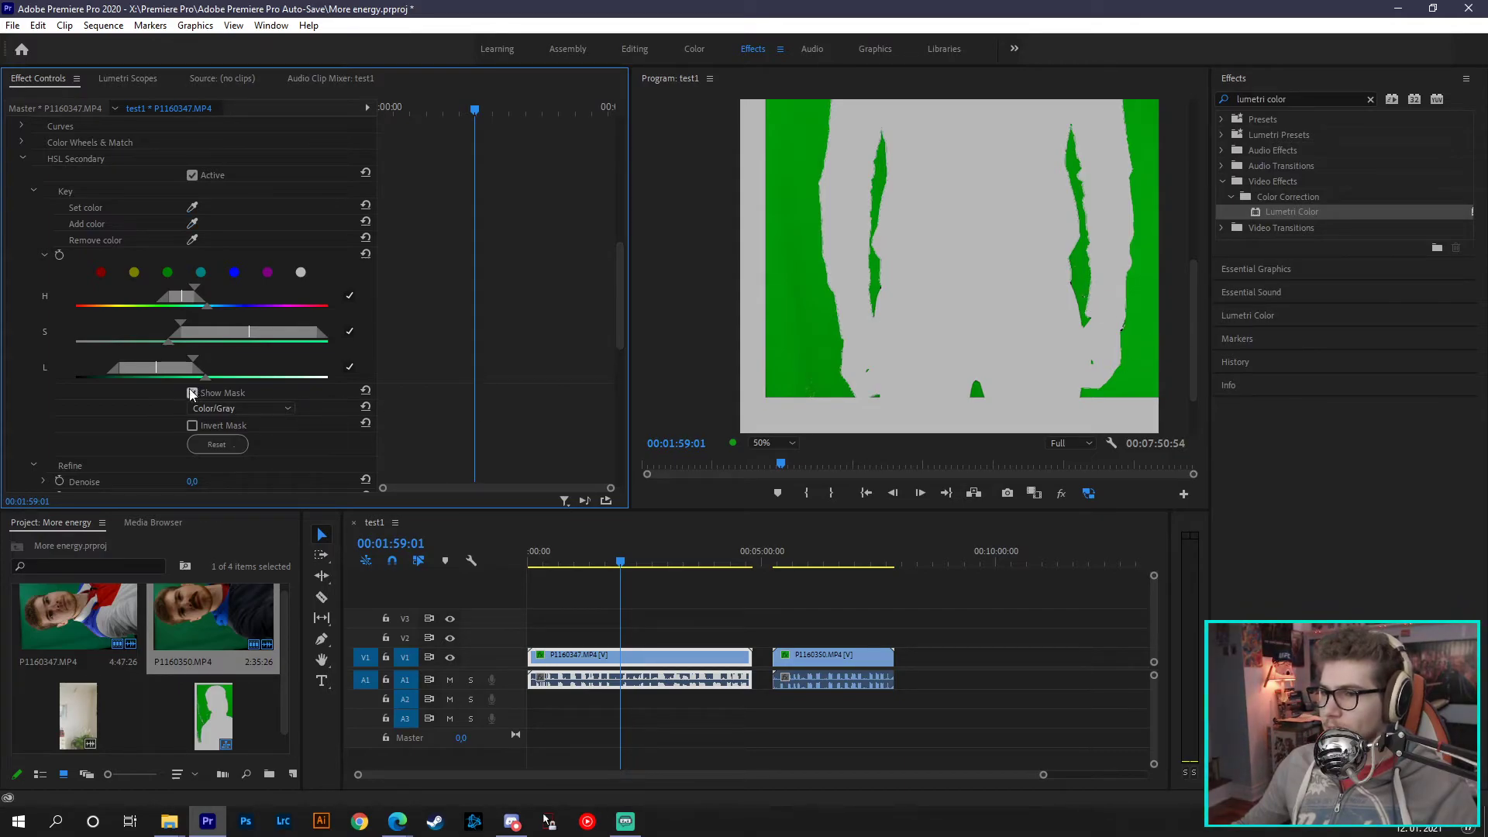
click(773, 442)
click(786, 492)
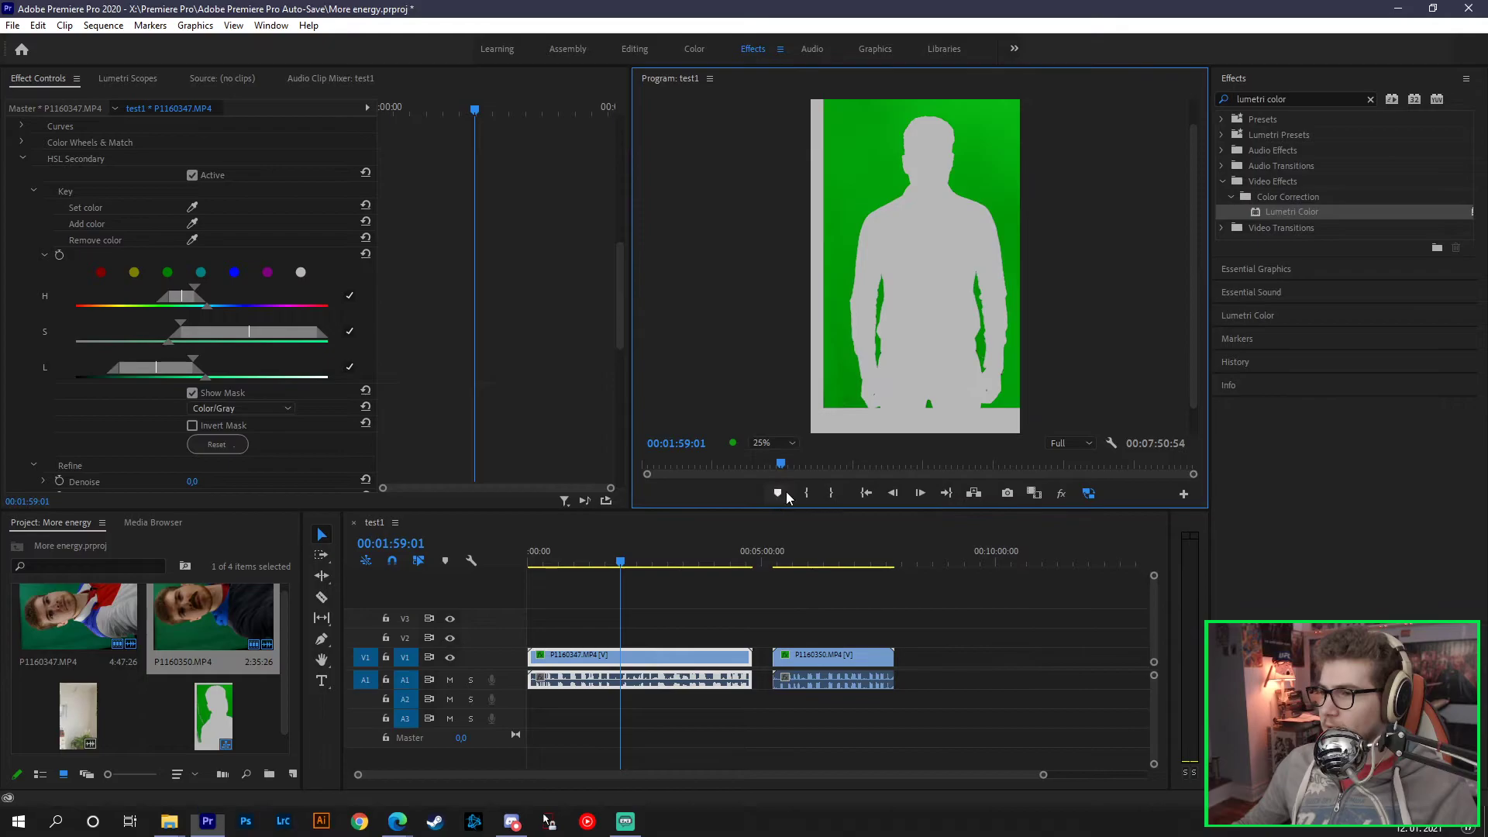
Step: Turn off the HSL Secondary mask display and play the corrected P1160347.MP4 clip from around 00:01:59
click(194, 392)
key(ctrl+z)
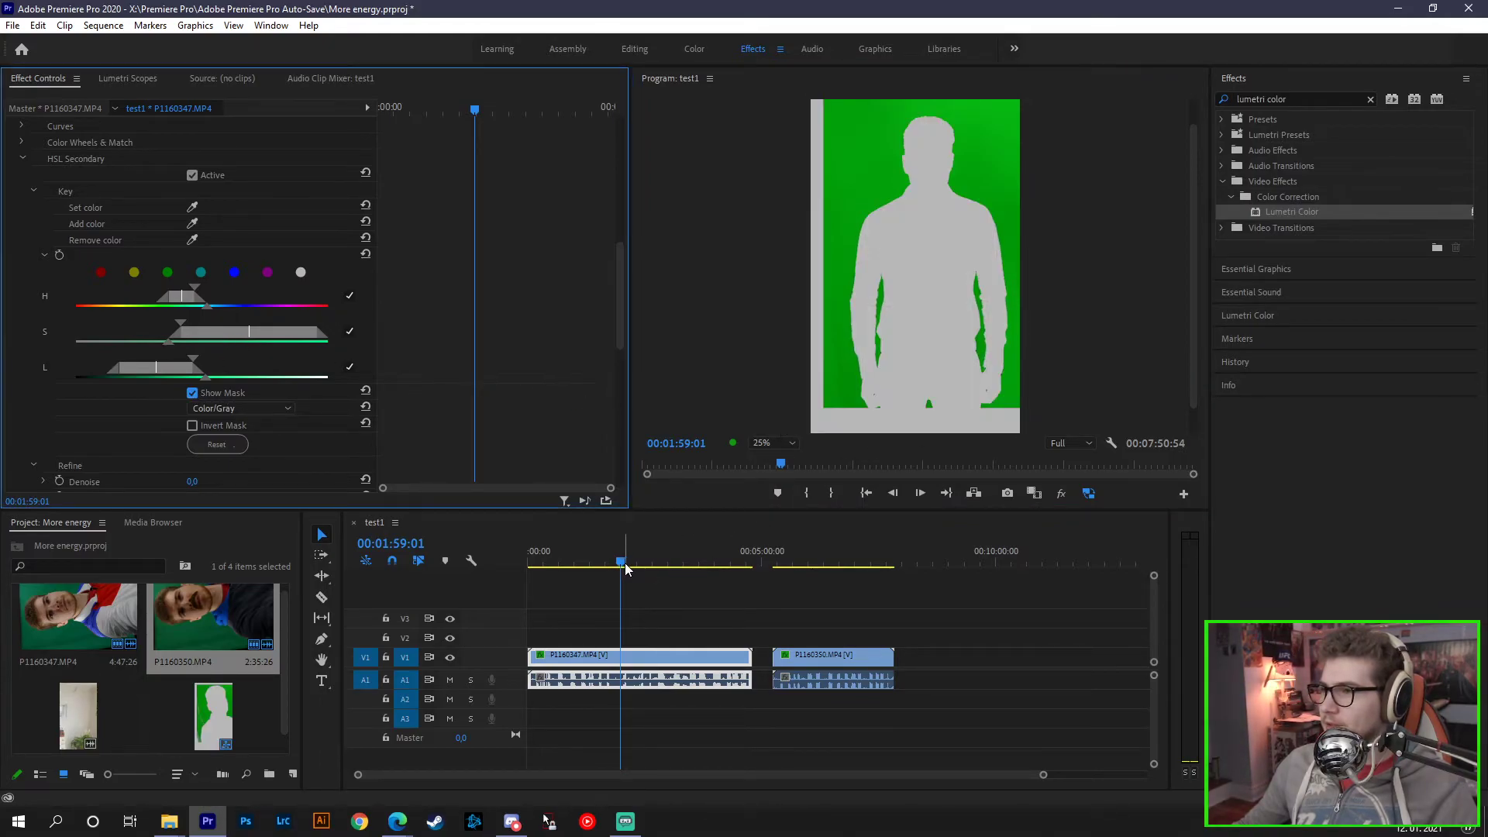
key(ctrl+shift+z)
click(621, 564)
key(space)
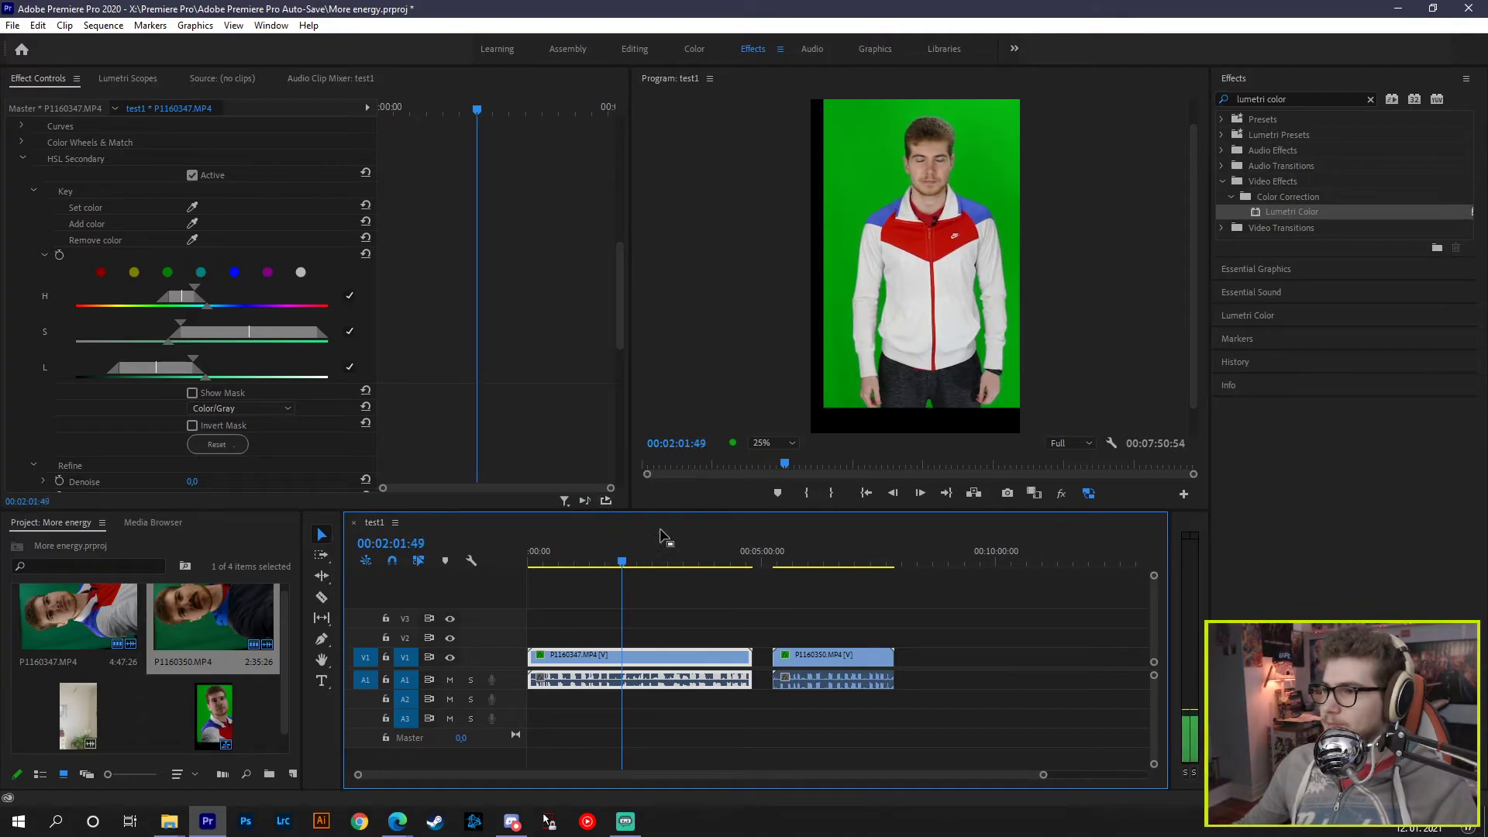
Step: Compare the backdrop with Lumetri Color disabled and enabled around 00:01:51:05 and 00:01:38:11 in the clip
mouse_move(629, 563)
mouse_down()
mouse_move(597, 565)
mouse_move(662, 567)
mouse_move(616, 565)
mouse_up()
drag(620, 279, 613, 227)
click(24, 235)
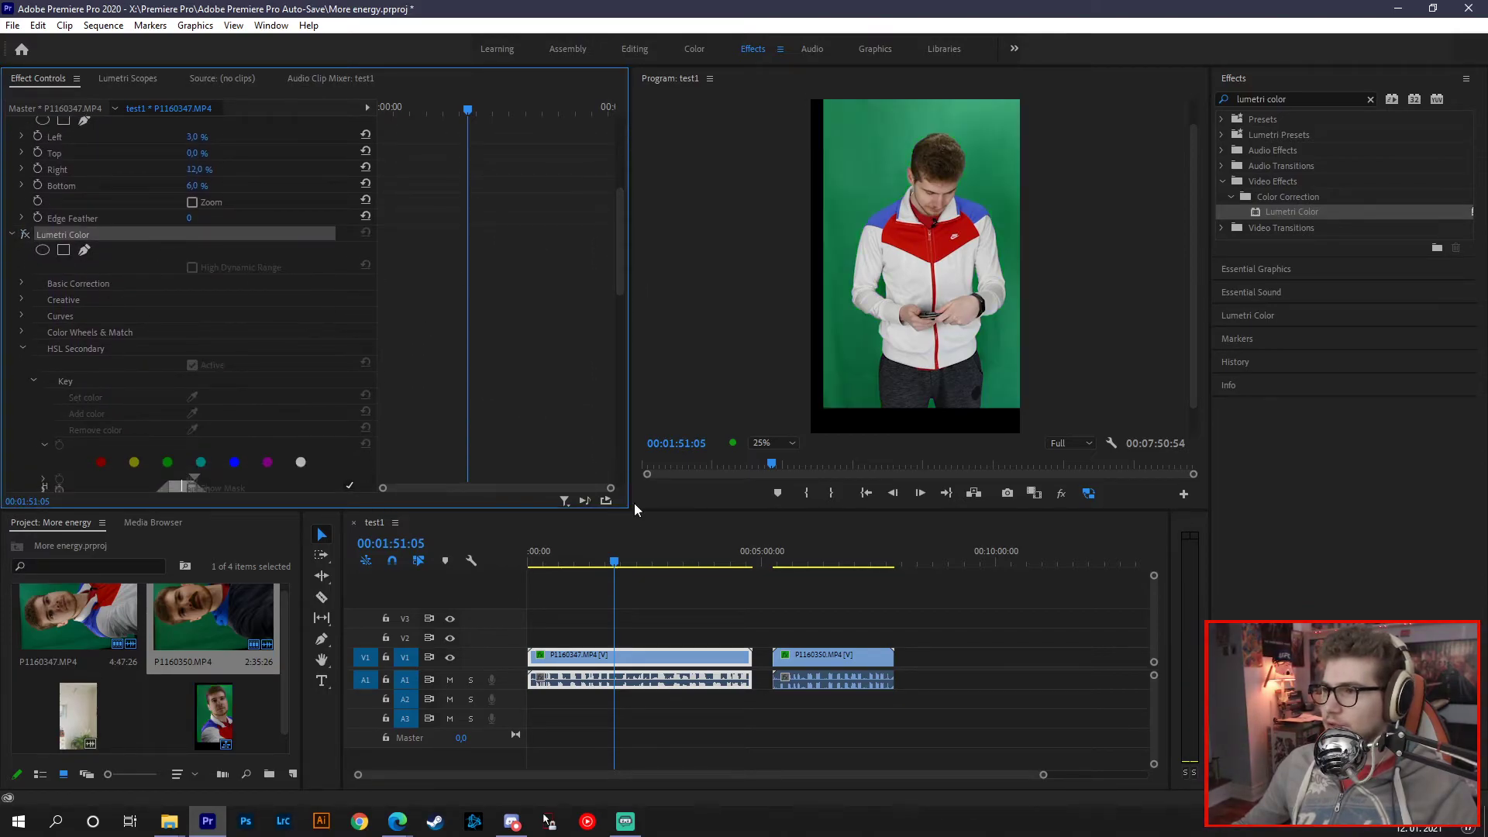
mouse_move(614, 570)
mouse_down()
mouse_move(580, 578)
mouse_move(629, 564)
mouse_move(603, 572)
mouse_up()
click(25, 234)
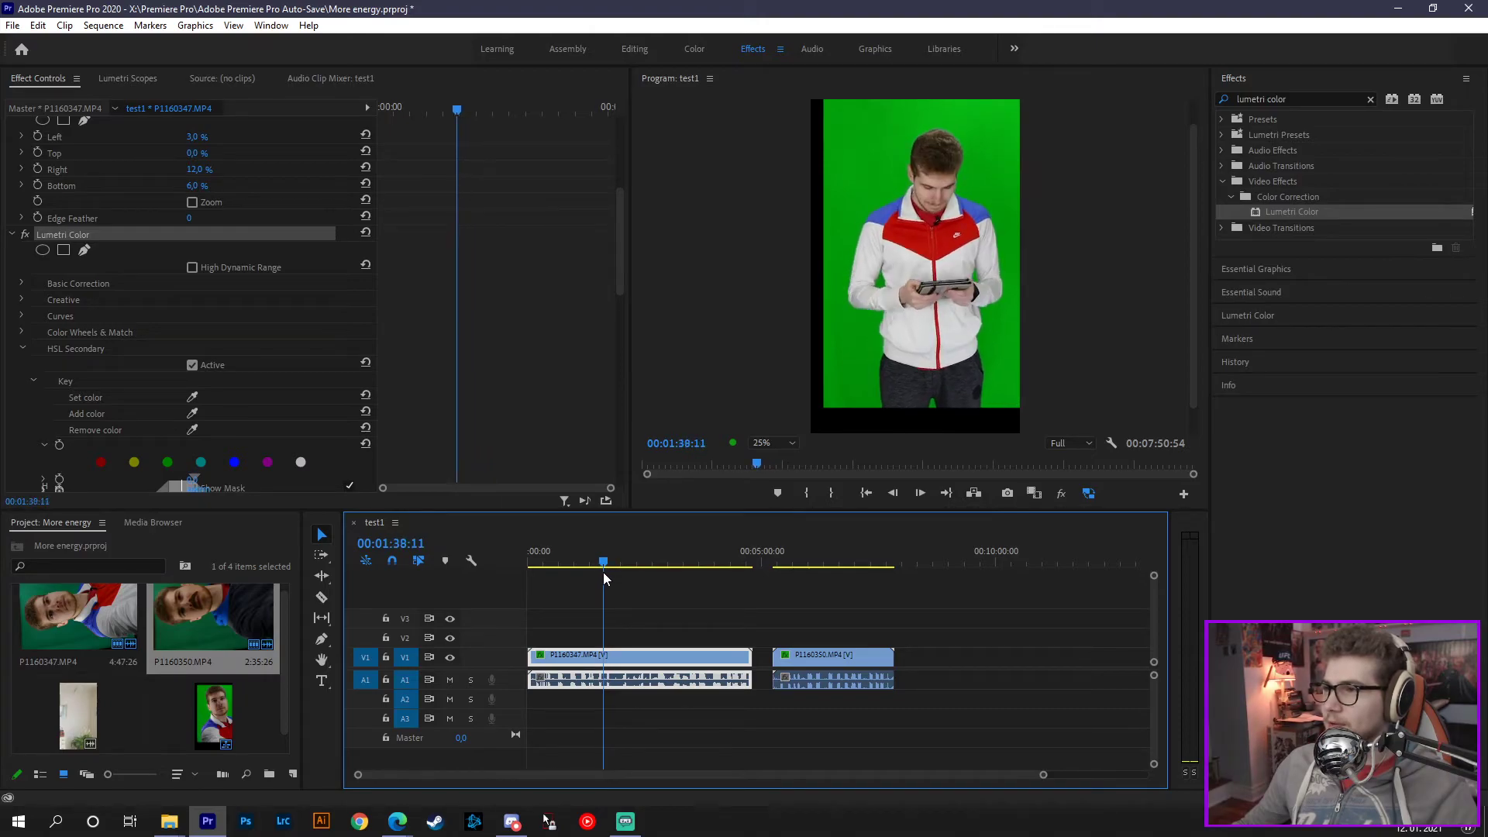
Step: Try adding a color sample from the dark trousers to the HSL key, inspect it near 00:02:01:00, and undo it
drag(621, 248, 598, 317)
scroll(598, 316, down, 1)
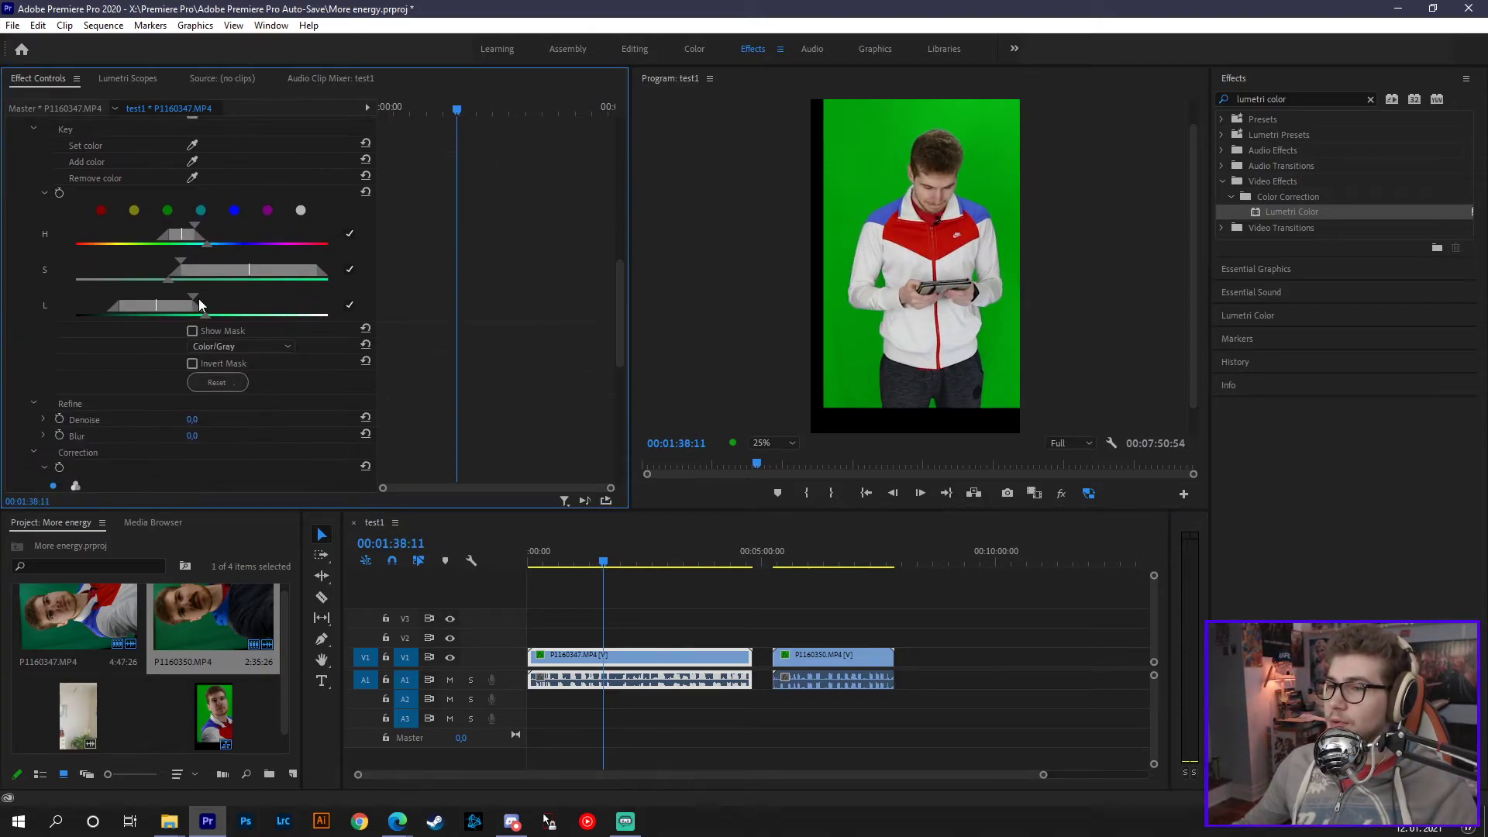
drag(193, 296, 220, 310)
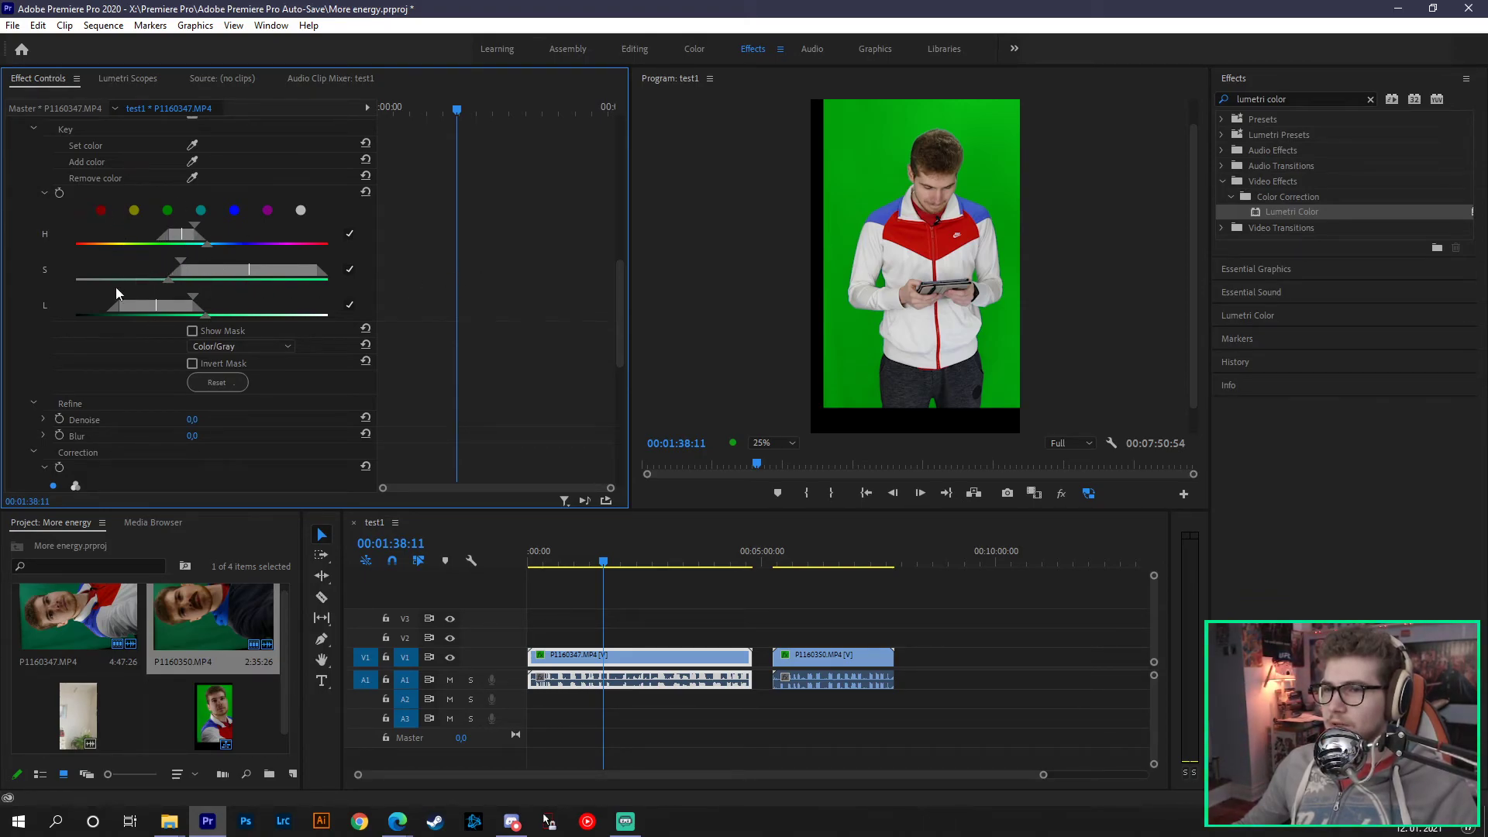
scroll(597, 300, up, 2)
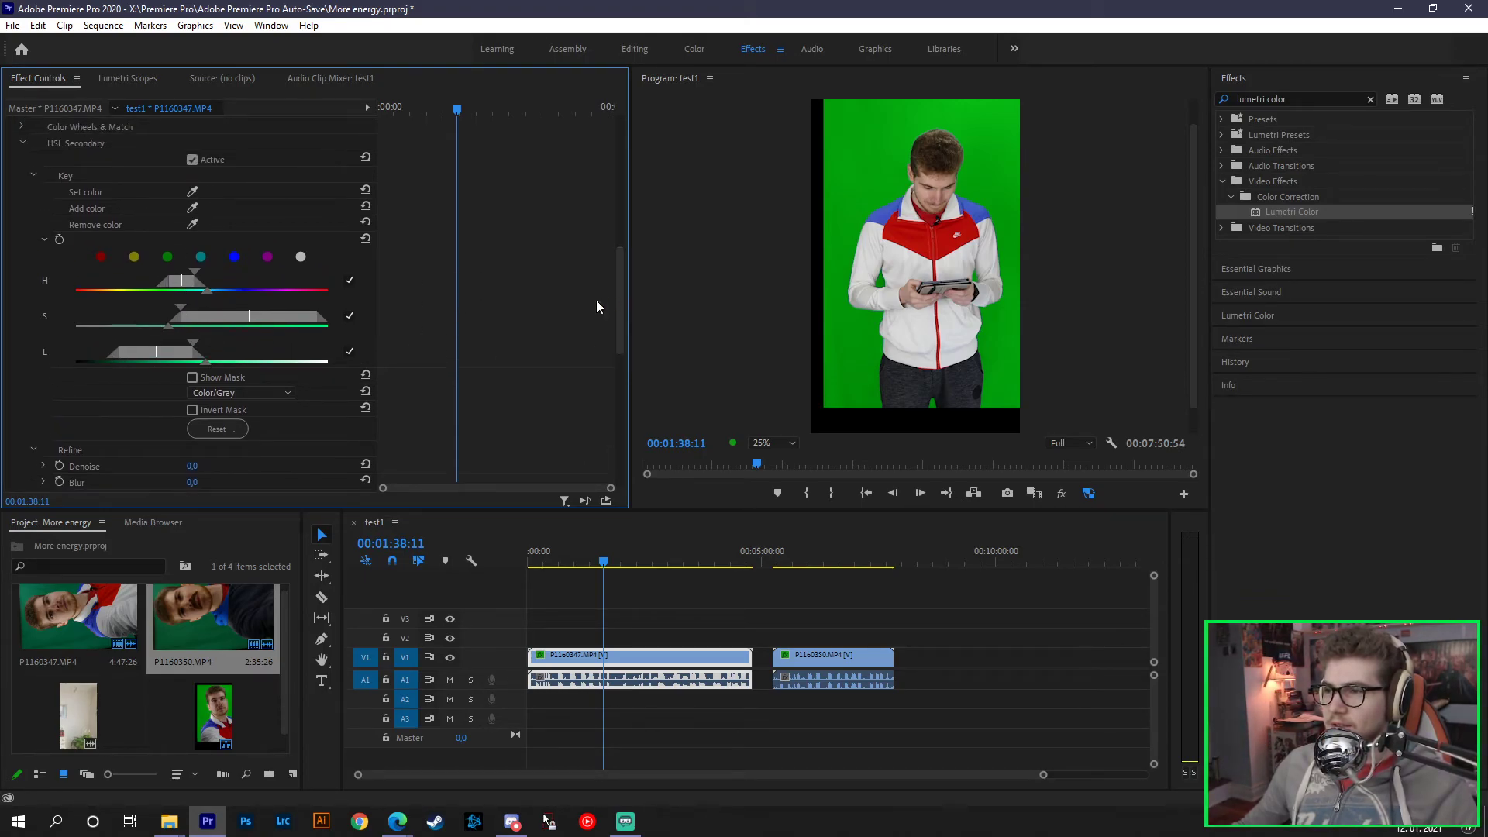
click(192, 207)
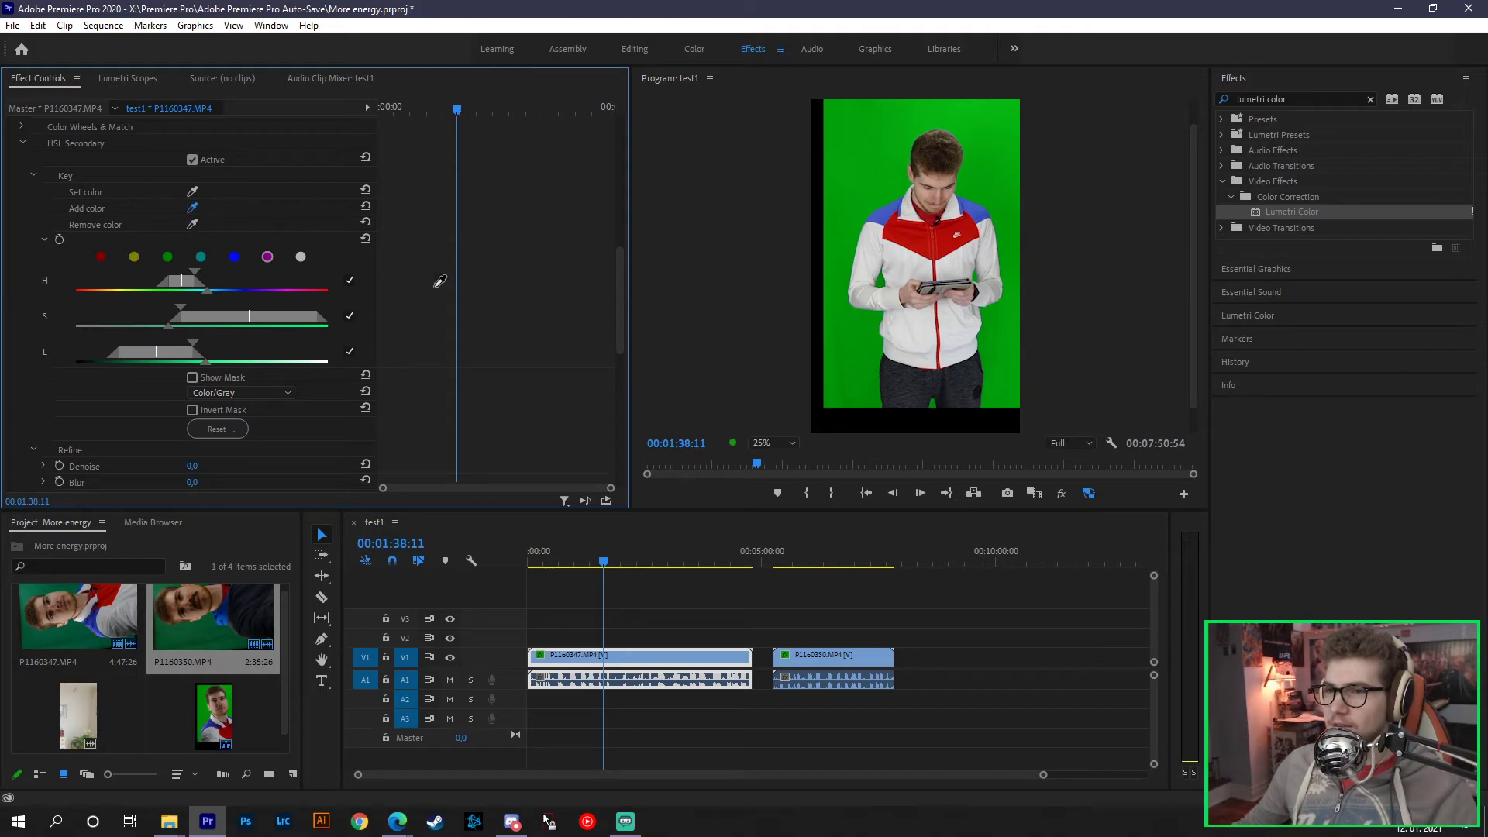
click(908, 405)
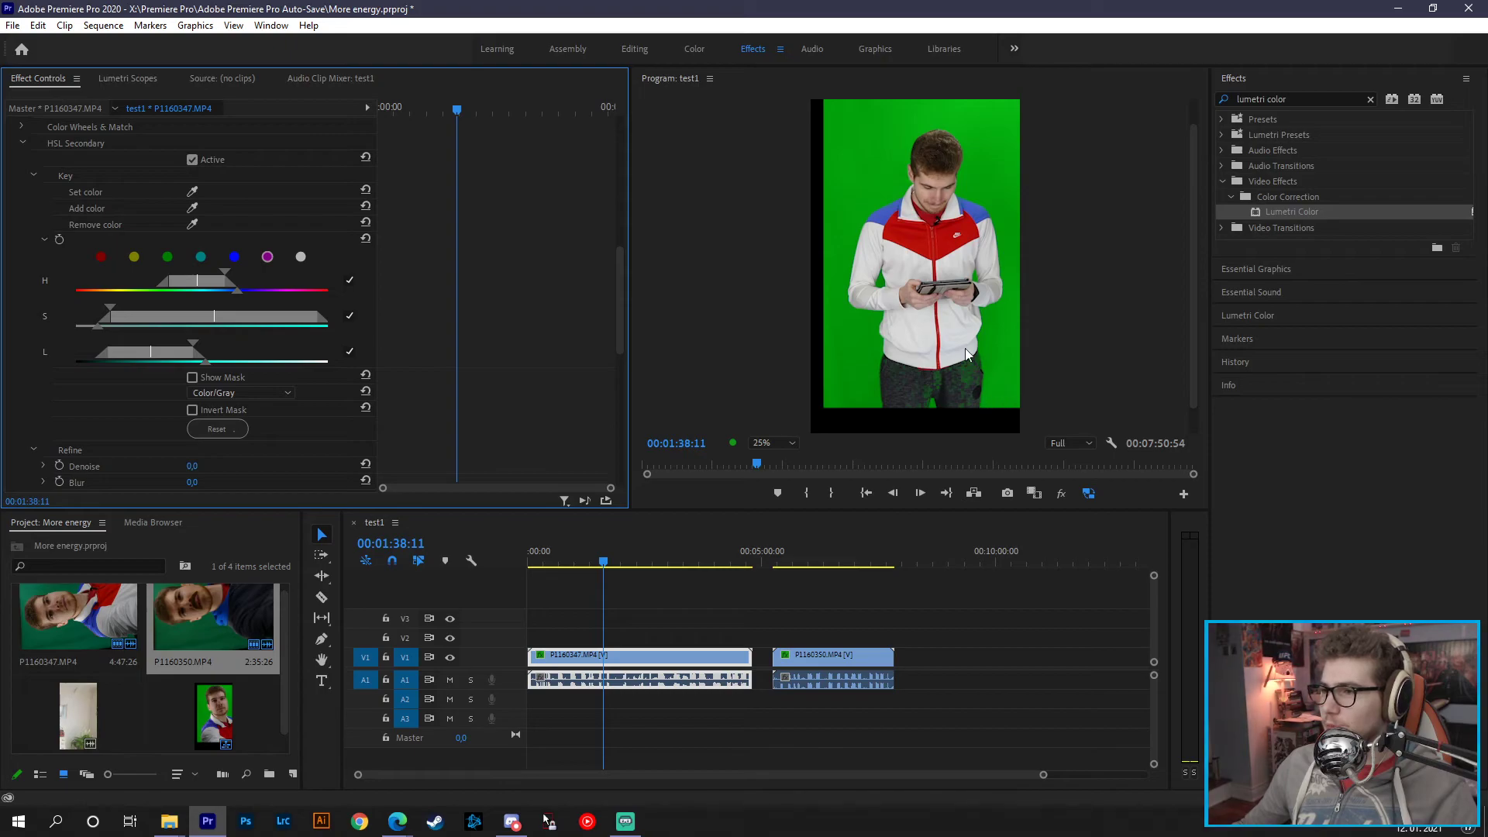
click(620, 568)
click(622, 566)
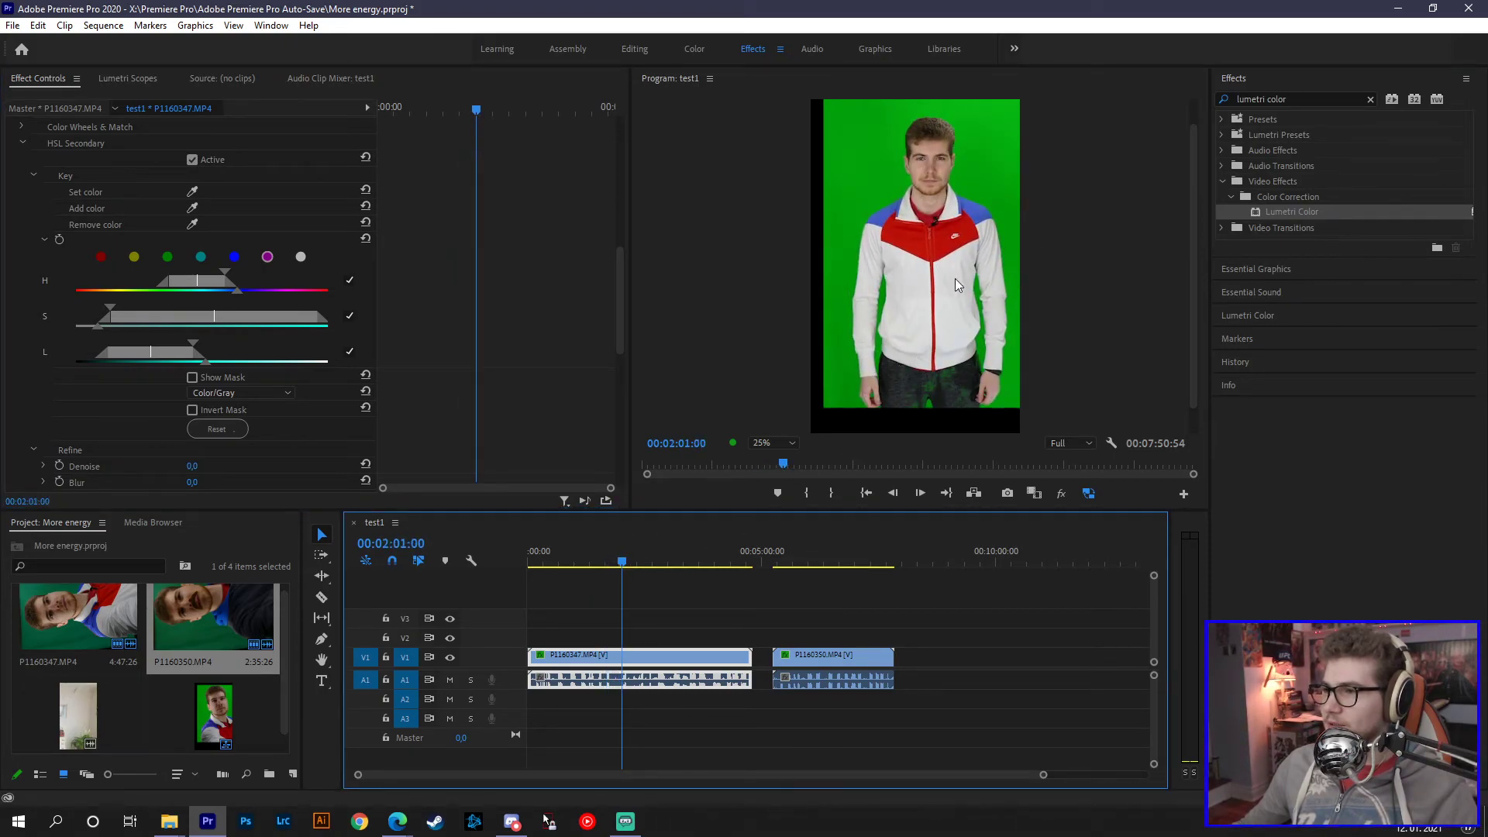
key(ctrl+z)
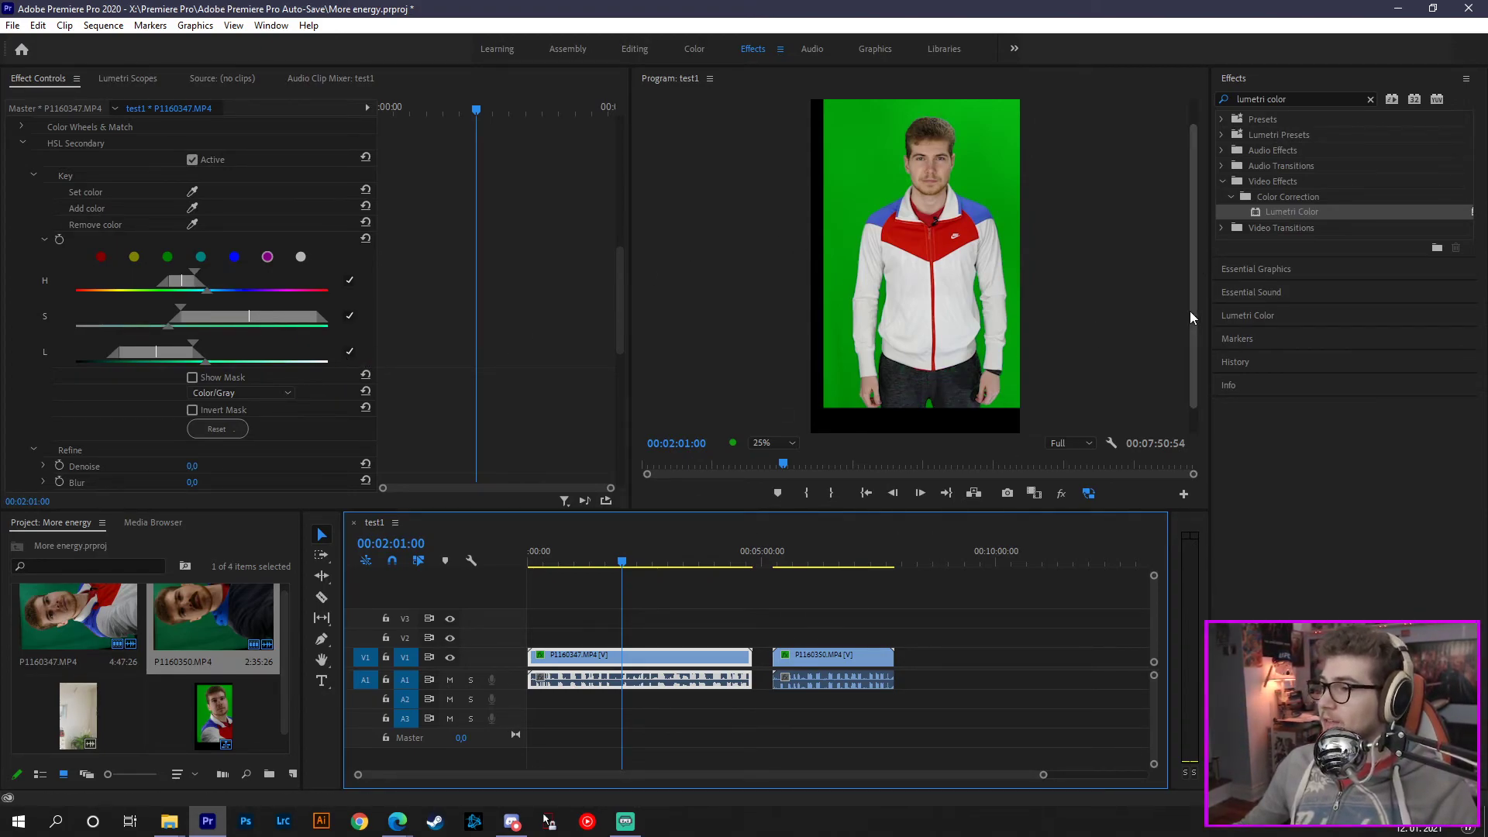
Step: Search the effects for "ultra" and apply Ultra Key to the P1160347.MP4 clip
drag(1189, 310, 1197, 291)
triple_click(1293, 100)
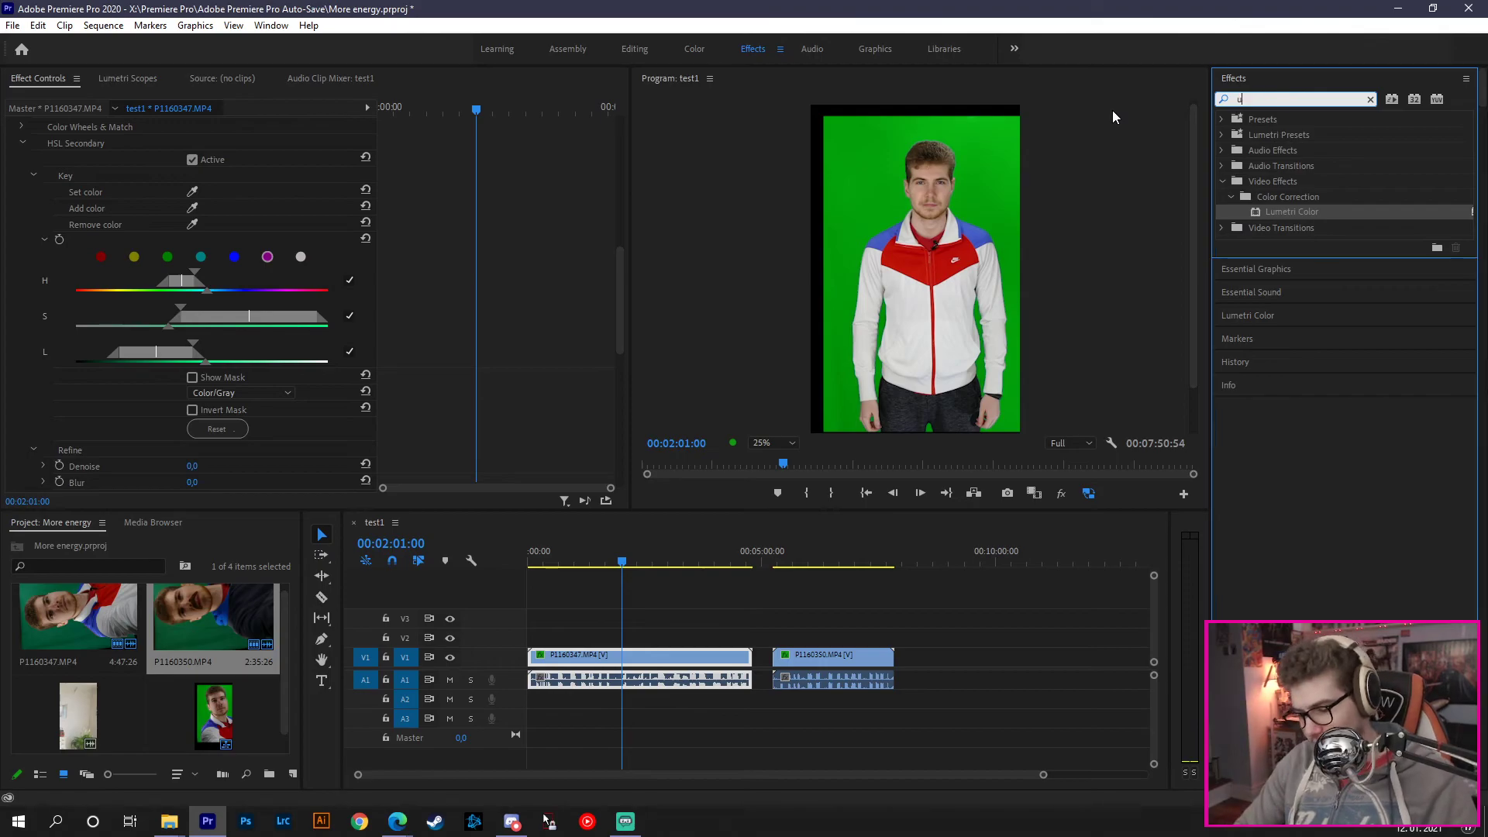
text(ultra)
drag(1293, 261, 612, 659)
Step: Sample the brightened green backdrop as the Ultra Key color and set the key's Setting to Aggressive
drag(611, 267, 607, 452)
click(213, 287)
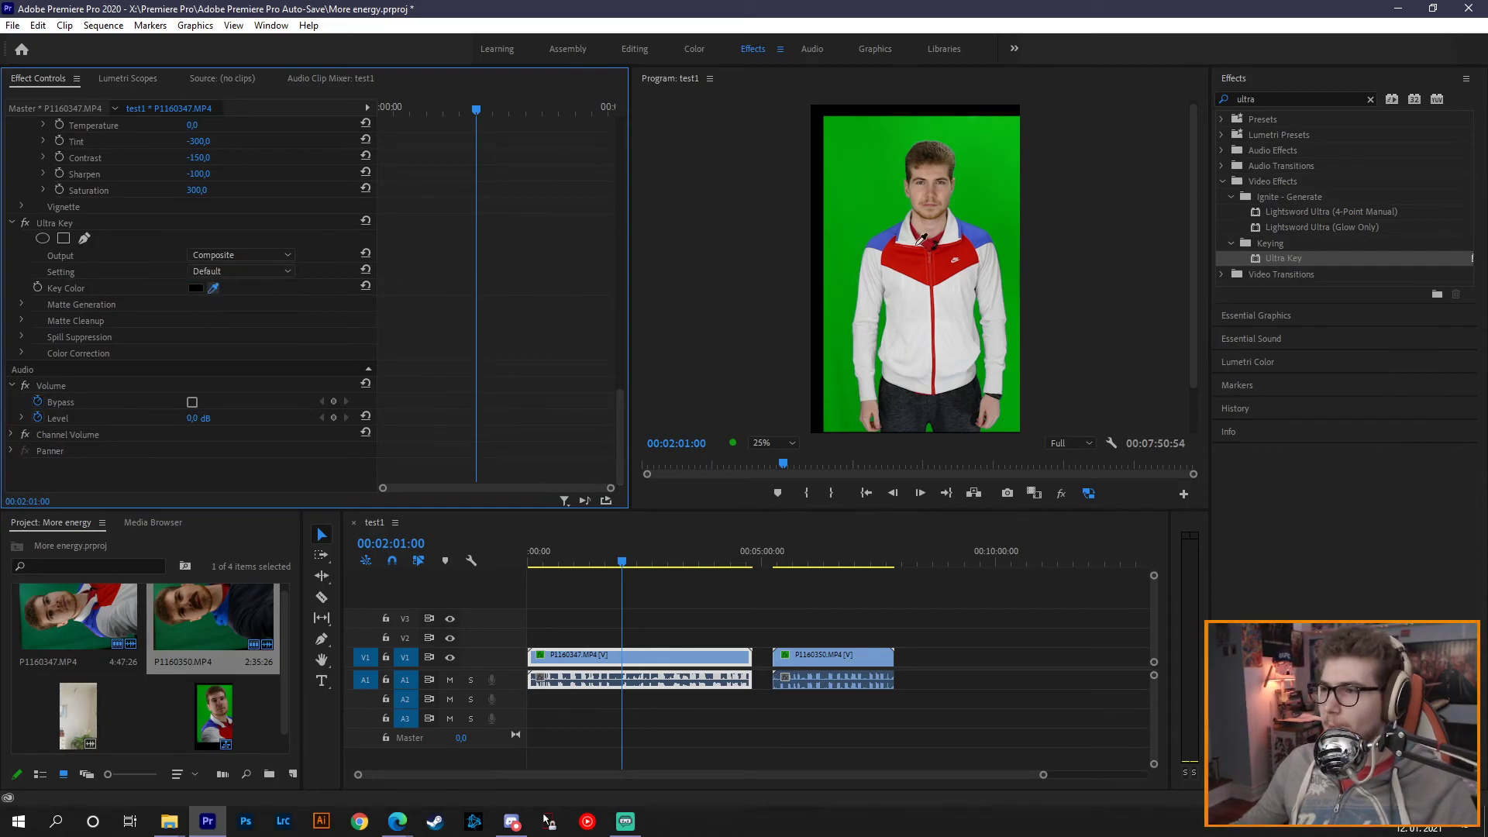
click(833, 403)
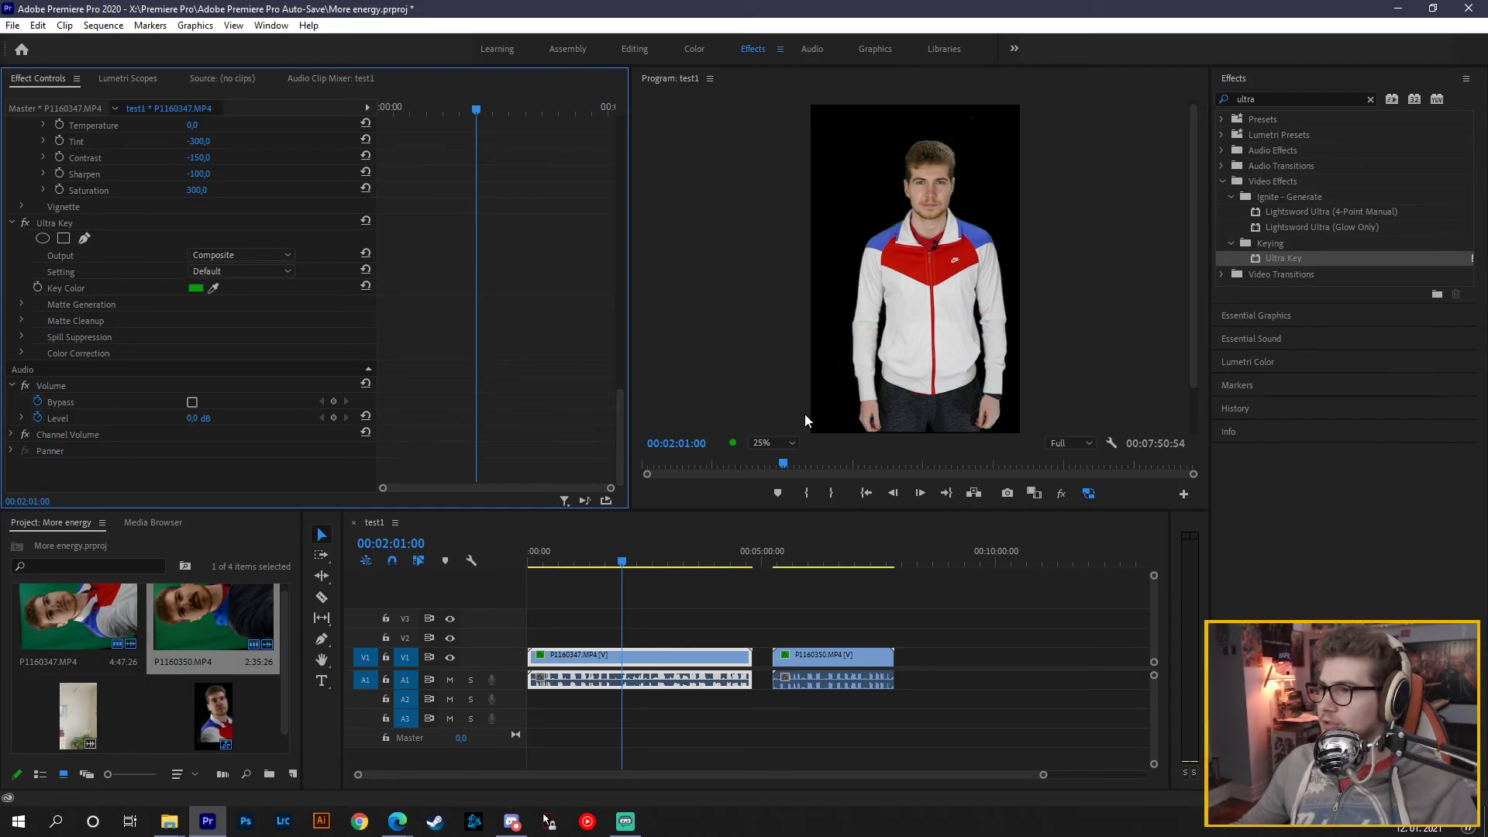
click(210, 271)
click(225, 319)
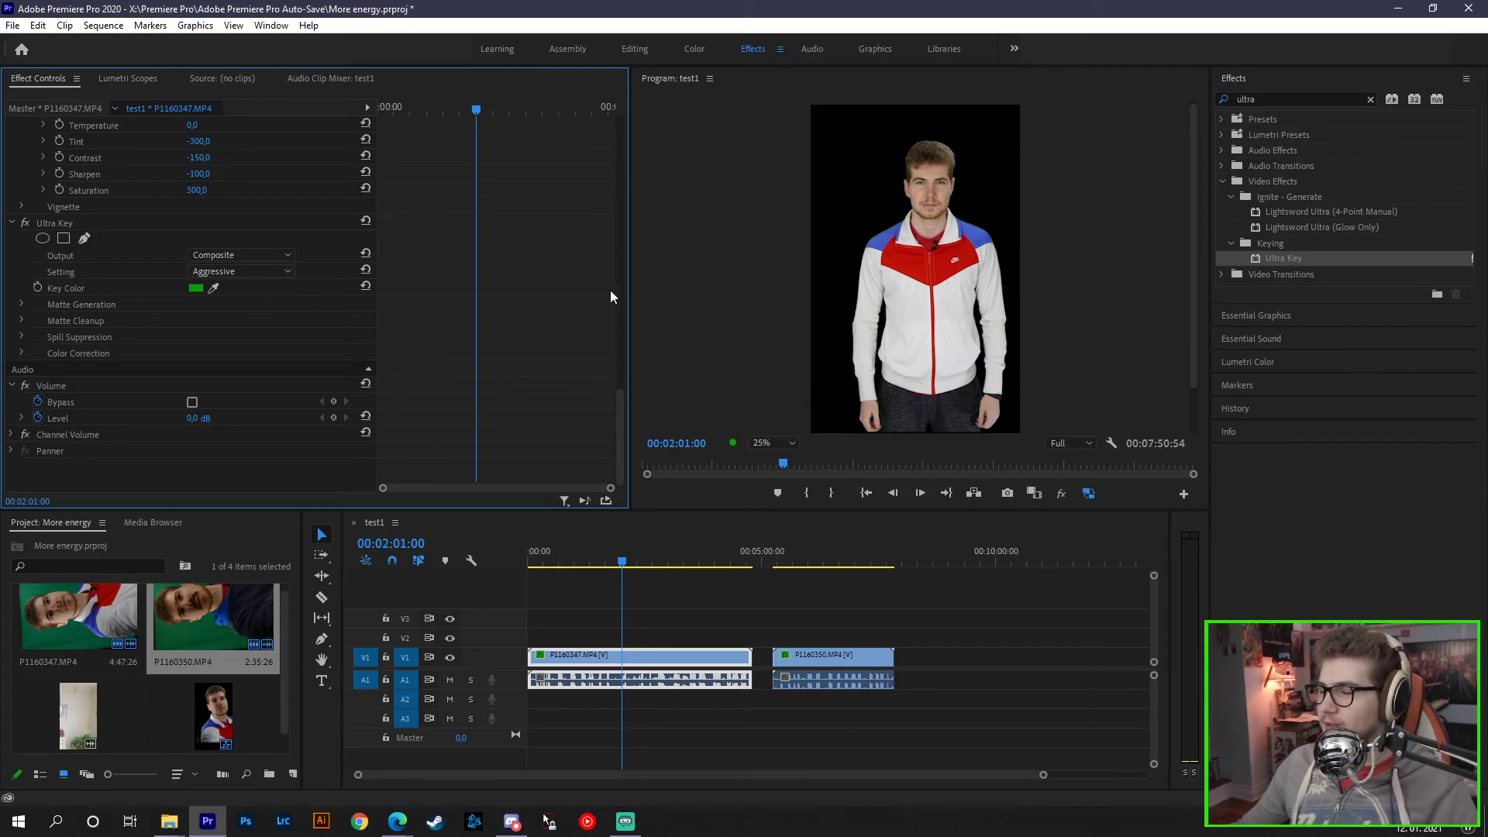
drag(635, 564, 703, 581)
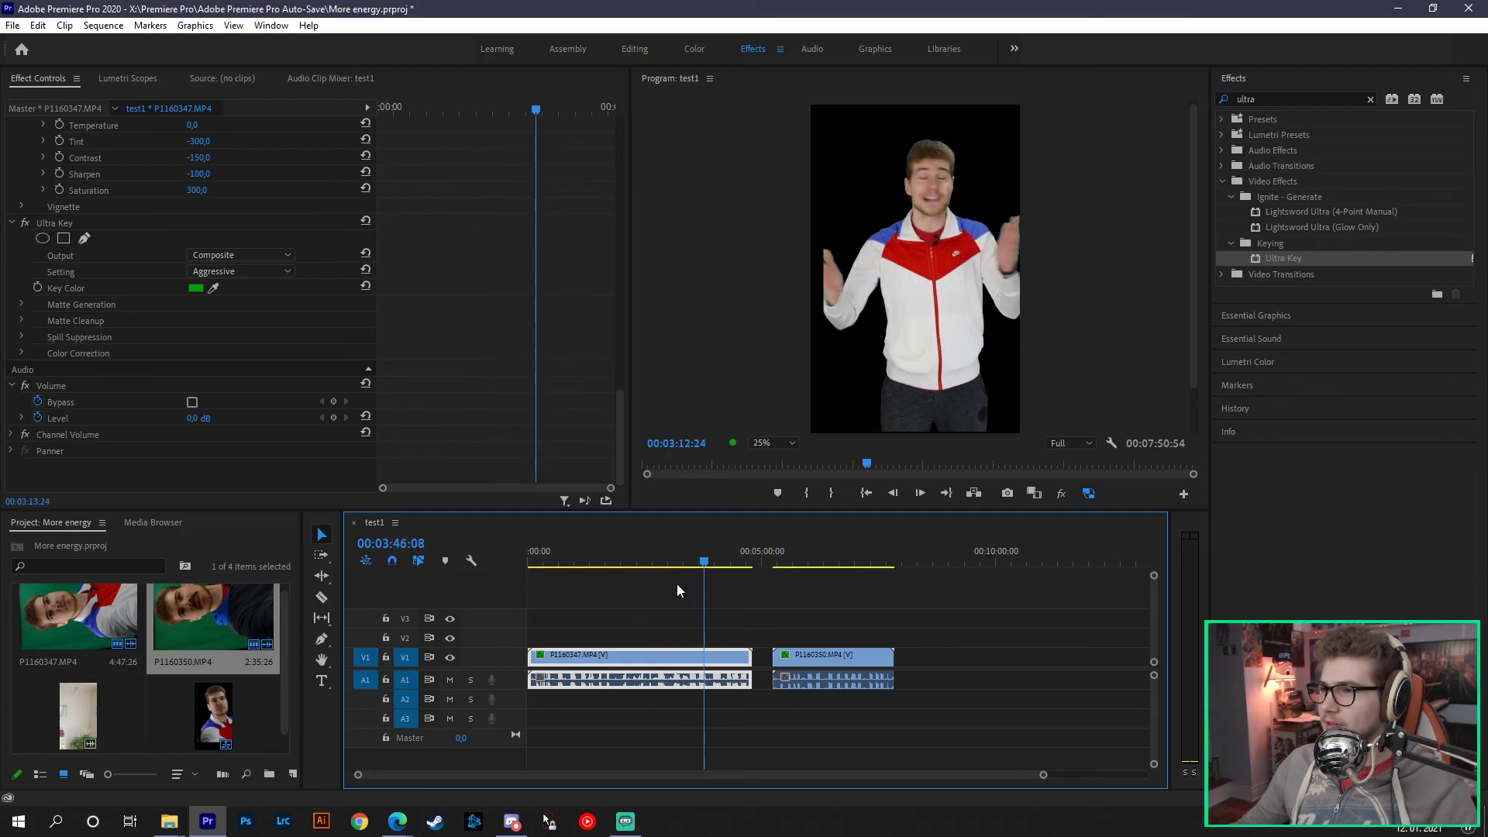
Step: Select the P1160350.MP4 clip at 00:06:13:54 and compare its backdrop with Lumetri Color disabled and enabled
drag(811, 563, 818, 564)
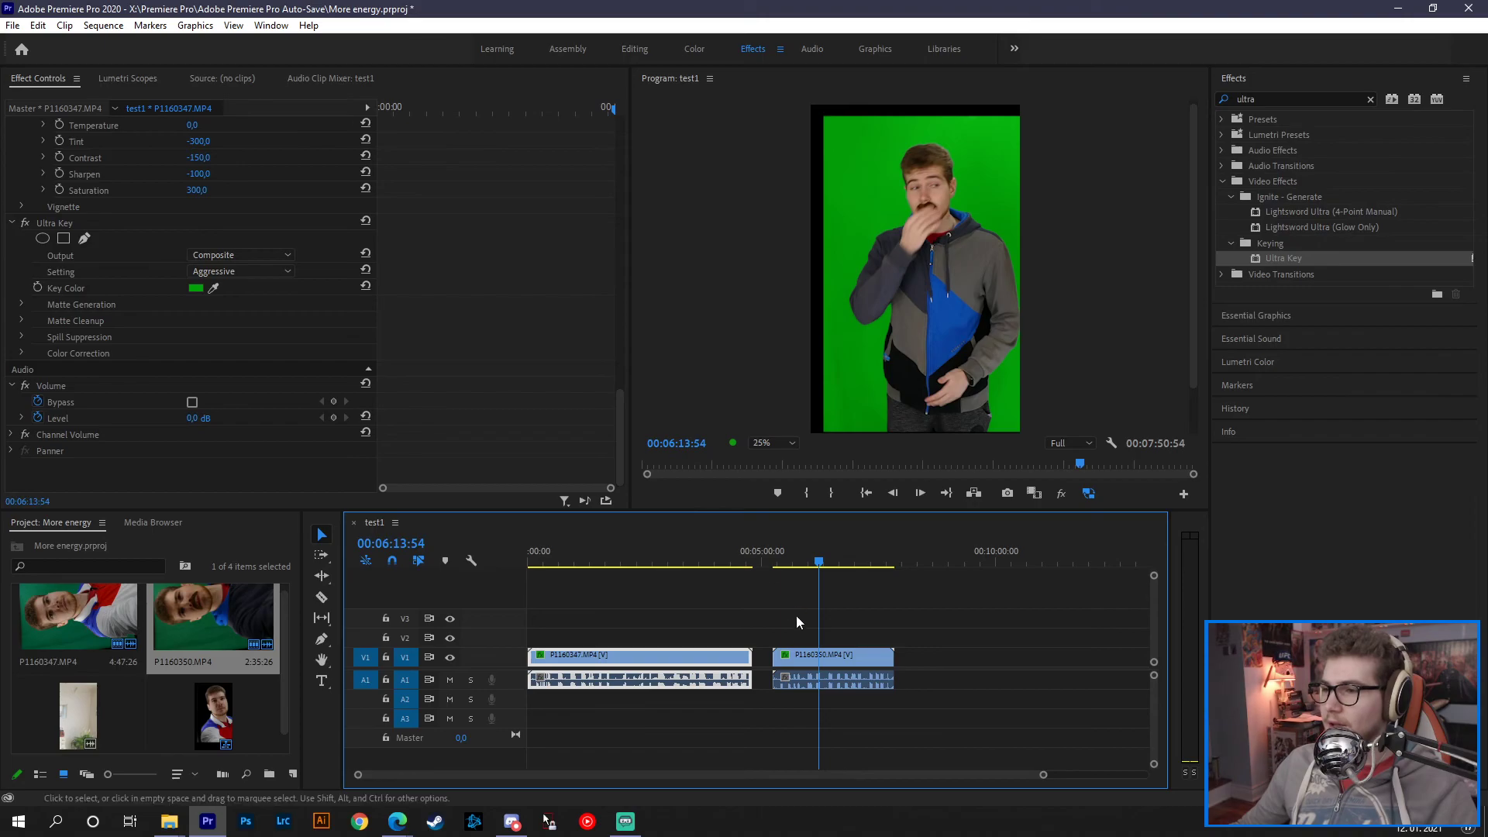
click(810, 659)
drag(620, 198, 631, 268)
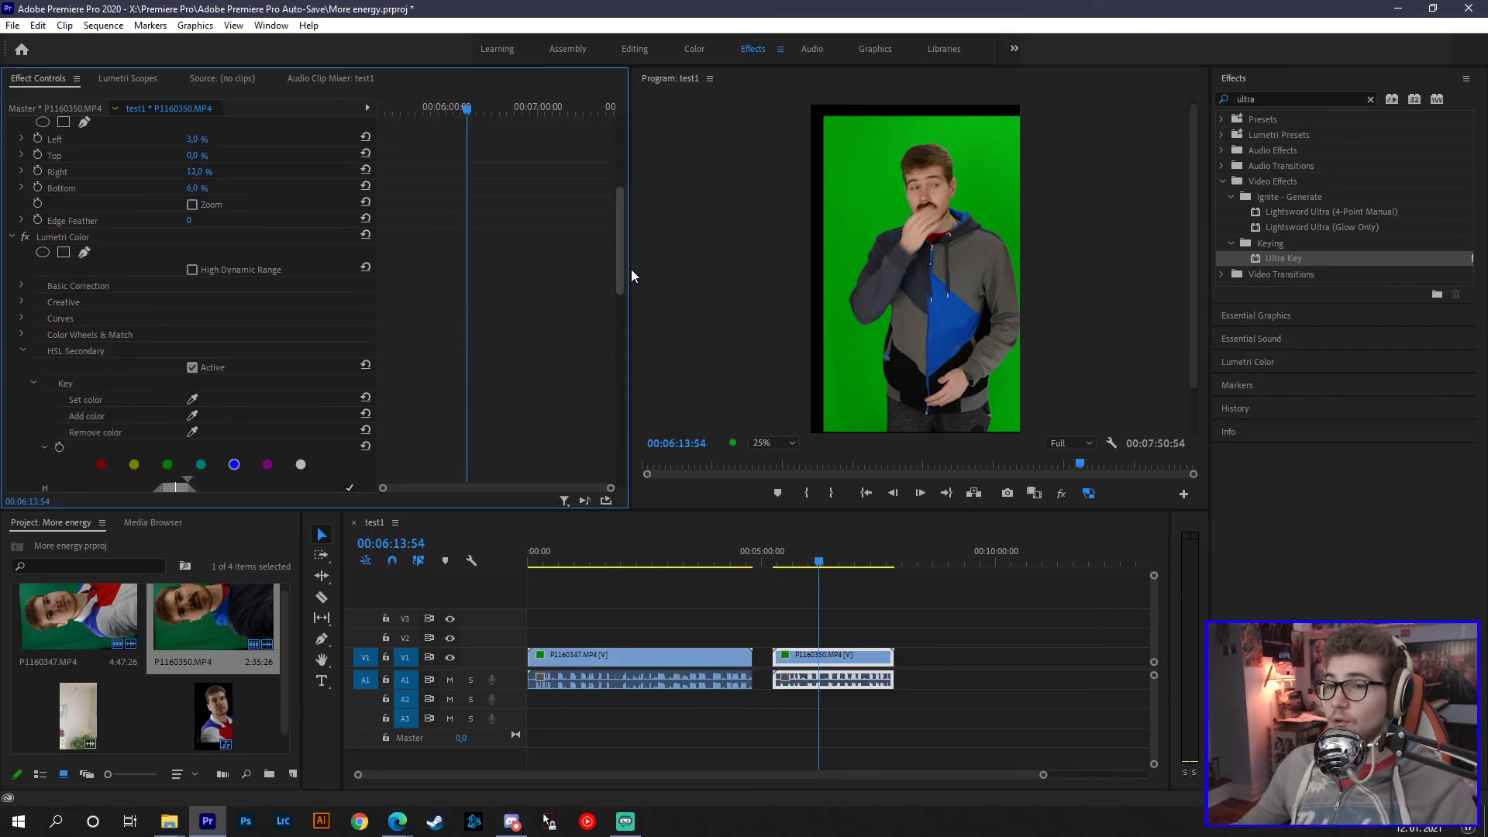
click(24, 237)
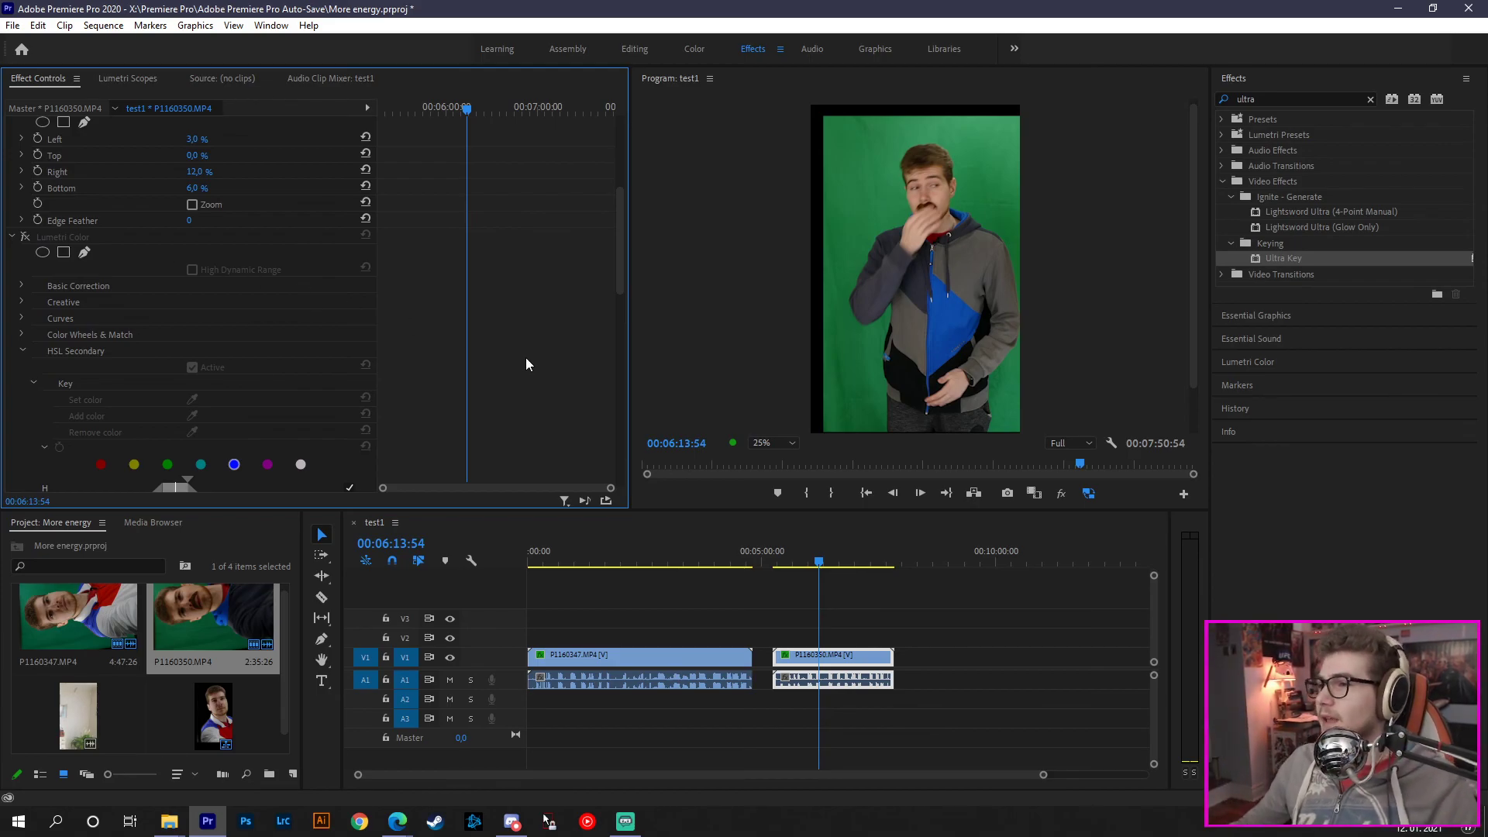
click(24, 237)
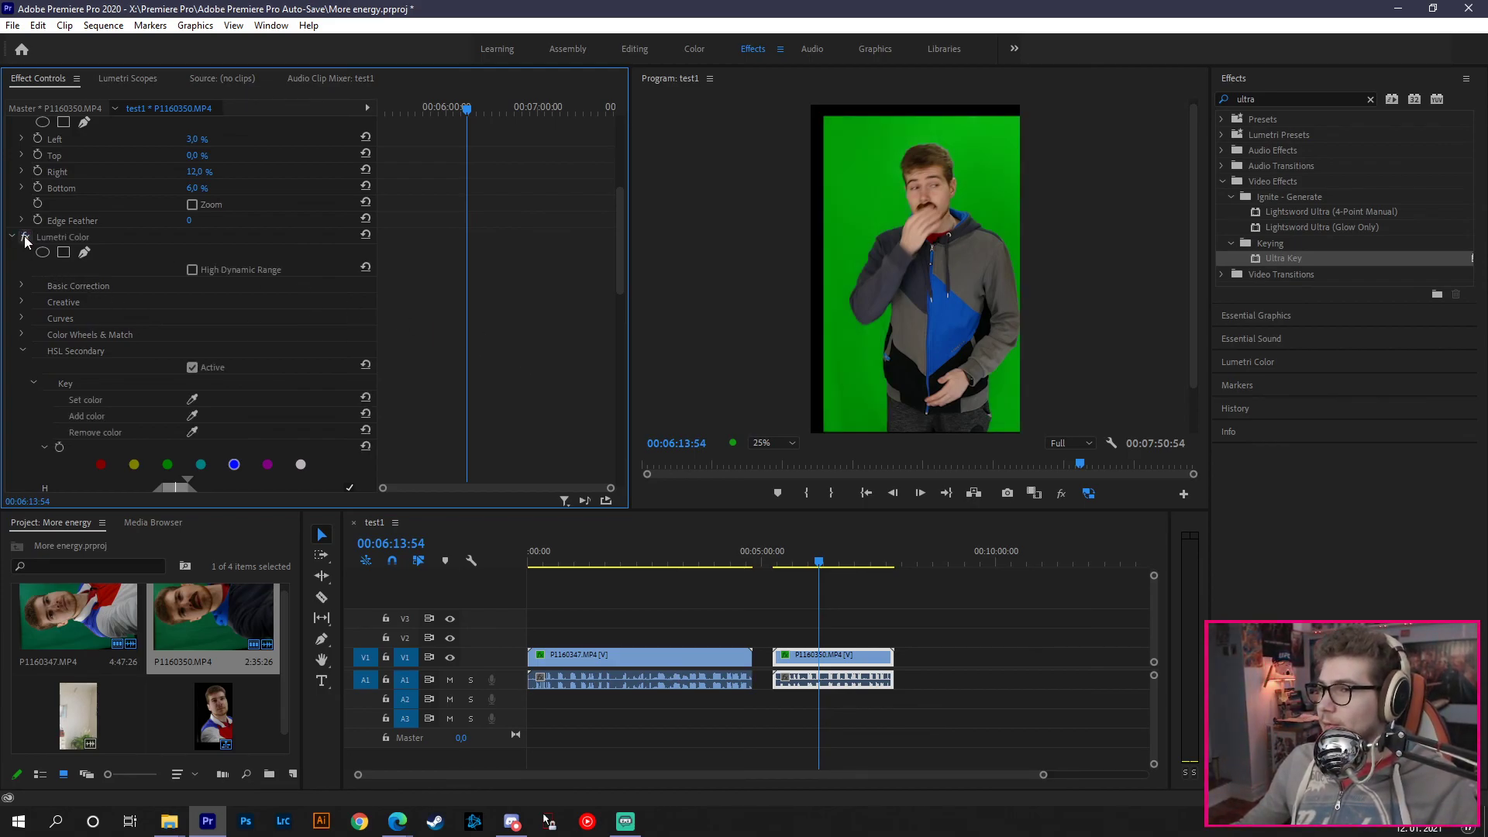